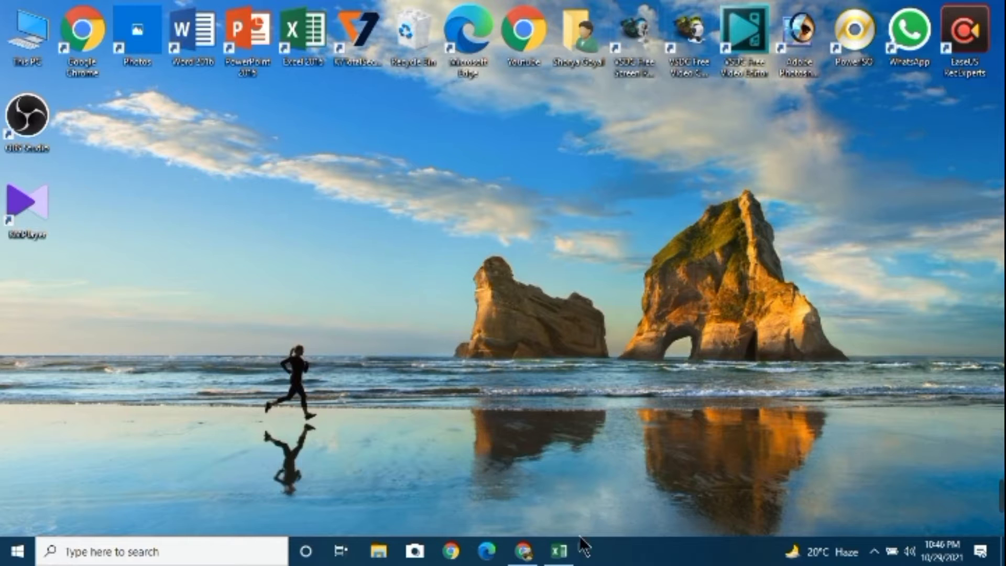
Restore the minimized Excel window from the taskbar to show blank workbook Book1.
left_click(561, 550)
Open the electricity bill workbook from the File > Open recent workbooks list.
left_click(674, 316)
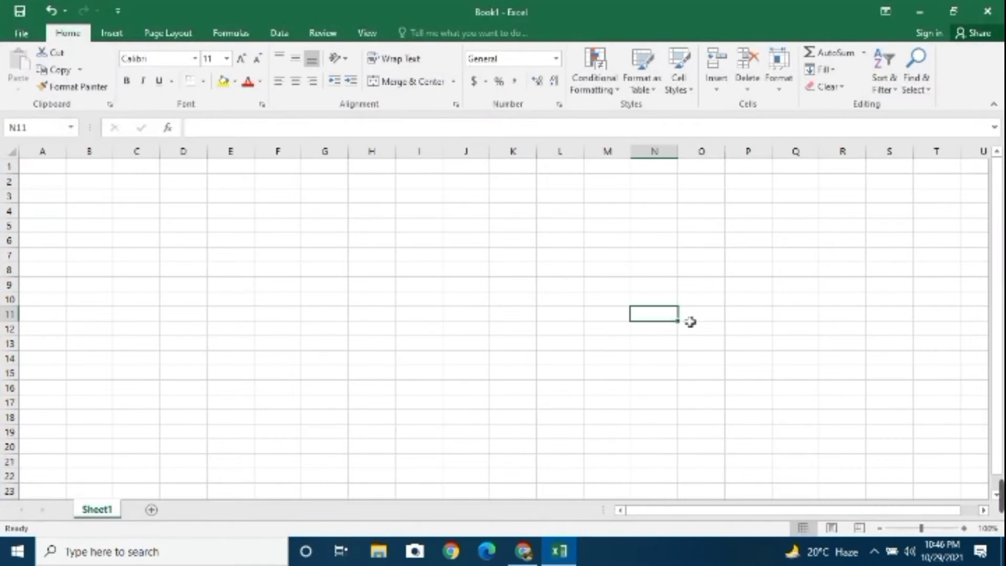
left_click(645, 288)
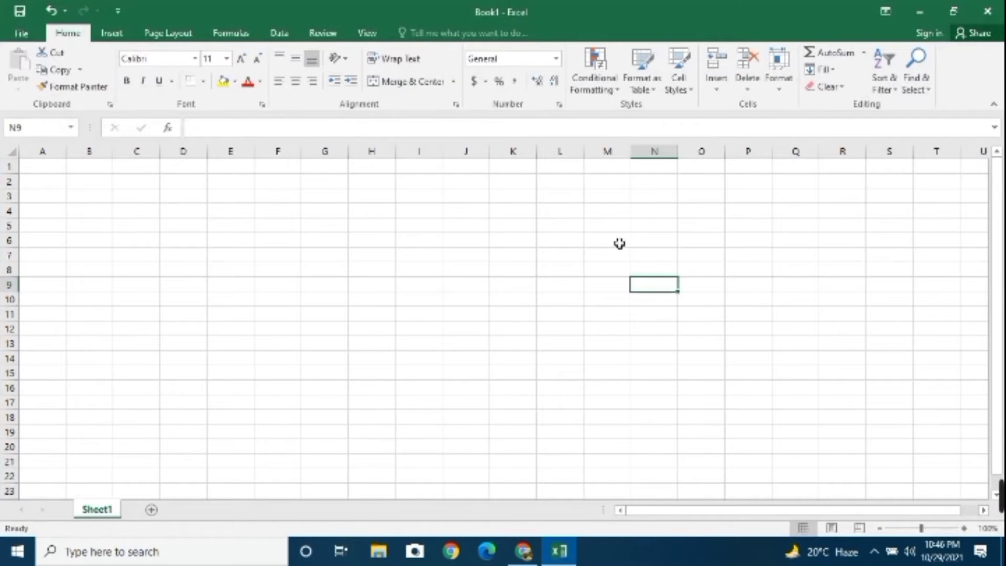
left_click(31, 38)
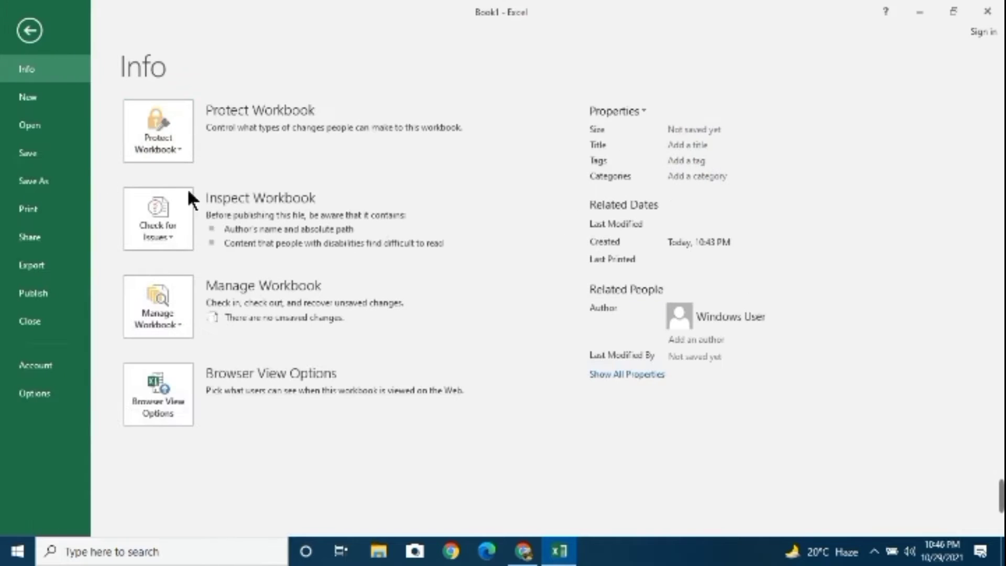
left_click(44, 127)
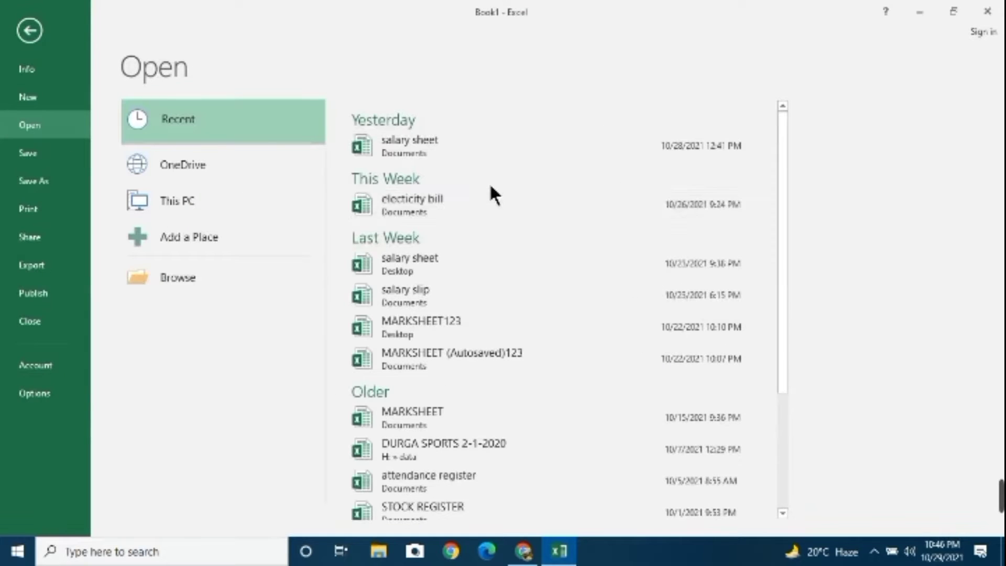
left_click(481, 201)
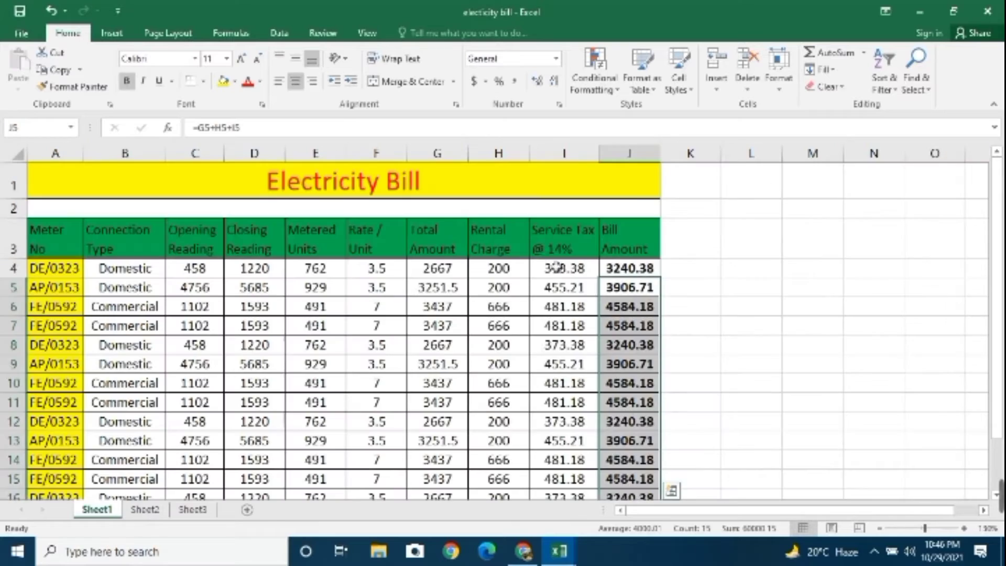
Look over the bill table on the sheet and bring up its print preview with Ctrl+P.
left_click_drag(501, 268, 501, 247)
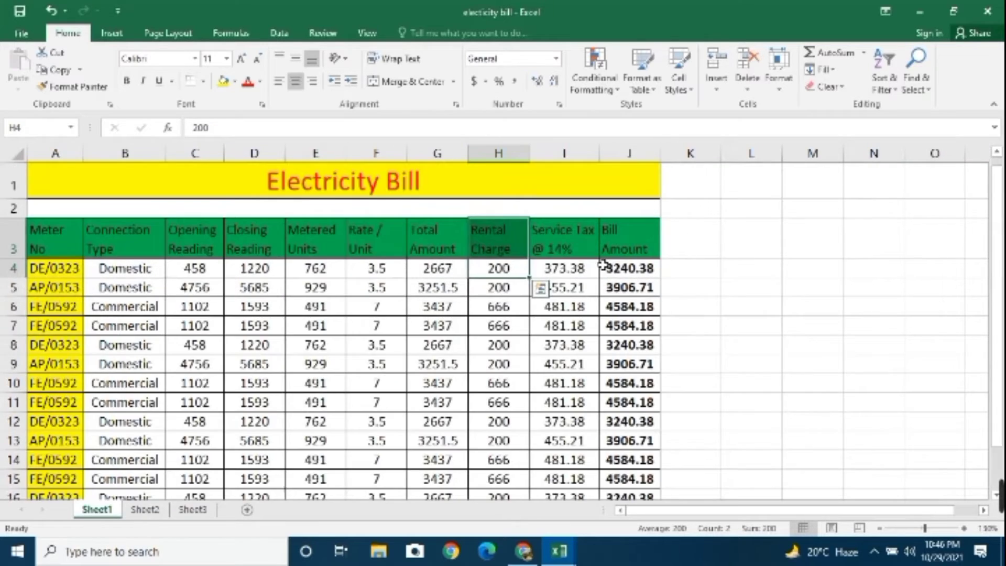
scroll(603, 265, "down", 1)
scroll(603, 265, "down", 1)
left_click_drag(285, 268, 254, 268)
left_click_drag(797, 344, 750, 345)
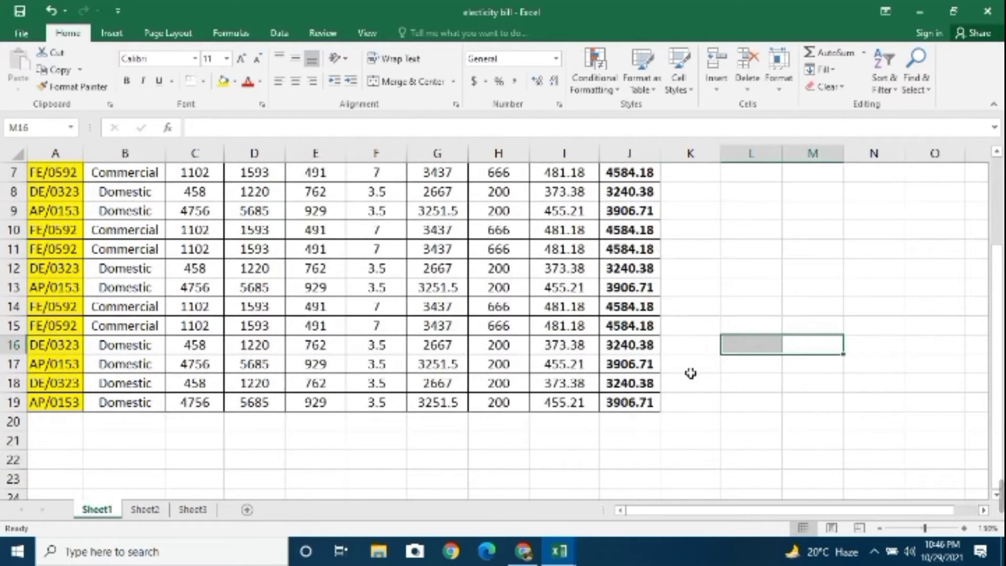
left_click_drag(629, 403, 55, 167)
scroll(367, 262, "up", 1)
left_click(450, 350)
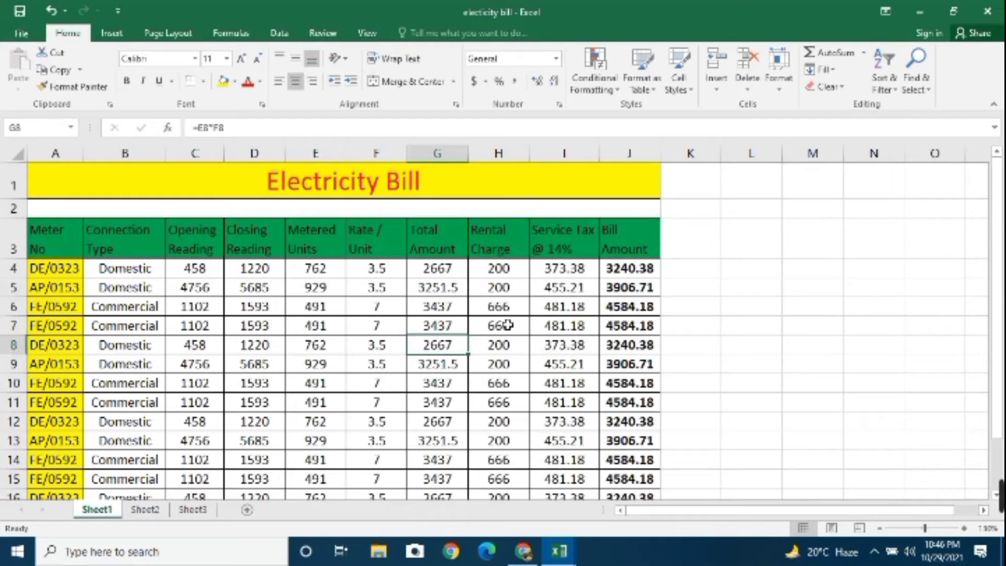
key("ctrl+p")
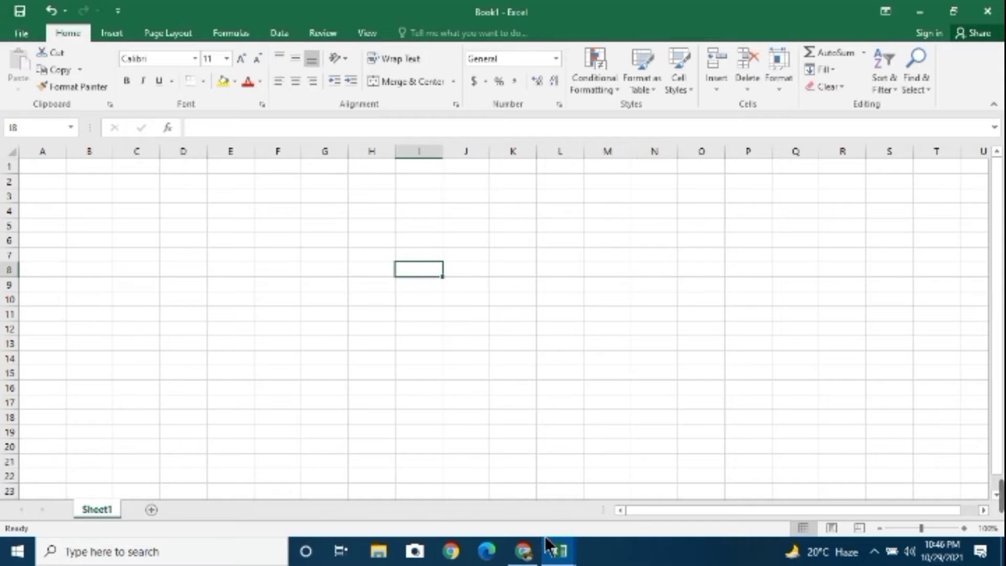
In the electricity bill window, page through the two-page print preview, then exit to the sheet.
left_click(559, 551)
left_click(650, 484)
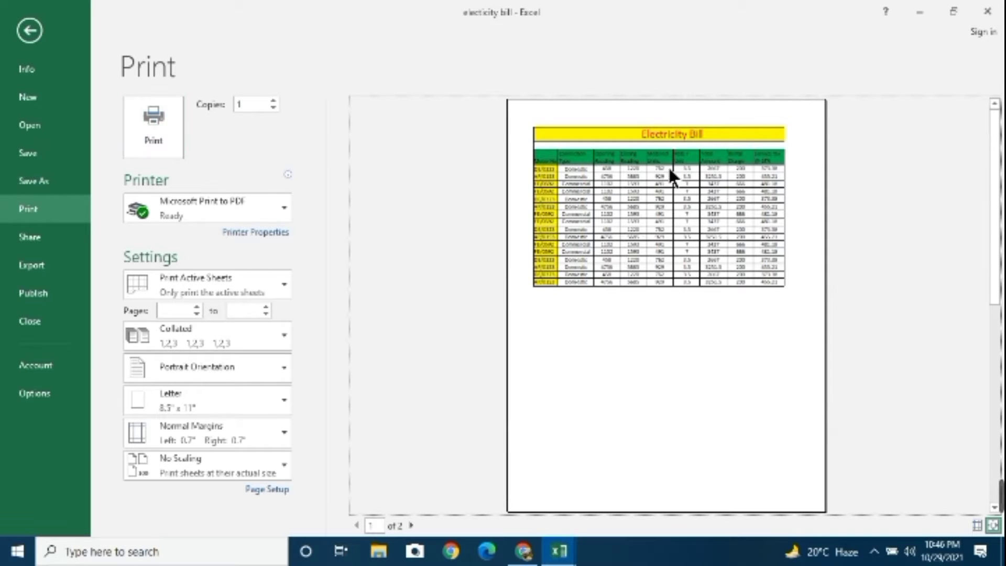
scroll(691, 218, "down", 2)
scroll(779, 209, "up", 2)
scroll(721, 224, "down", 1)
scroll(720, 229, "up", 1)
scroll(719, 230, "down", 1)
scroll(719, 230, "up", 1)
scroll(714, 229, "down", 1)
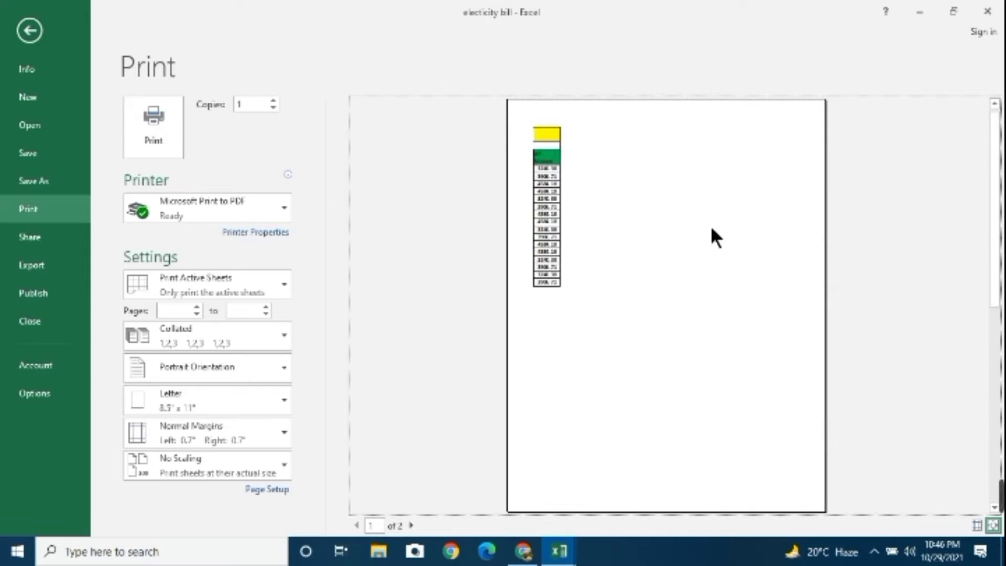
scroll(711, 228, "up", 1)
scroll(712, 229, "down", 1)
scroll(711, 226, "up", 1)
scroll(713, 225, "down", 1)
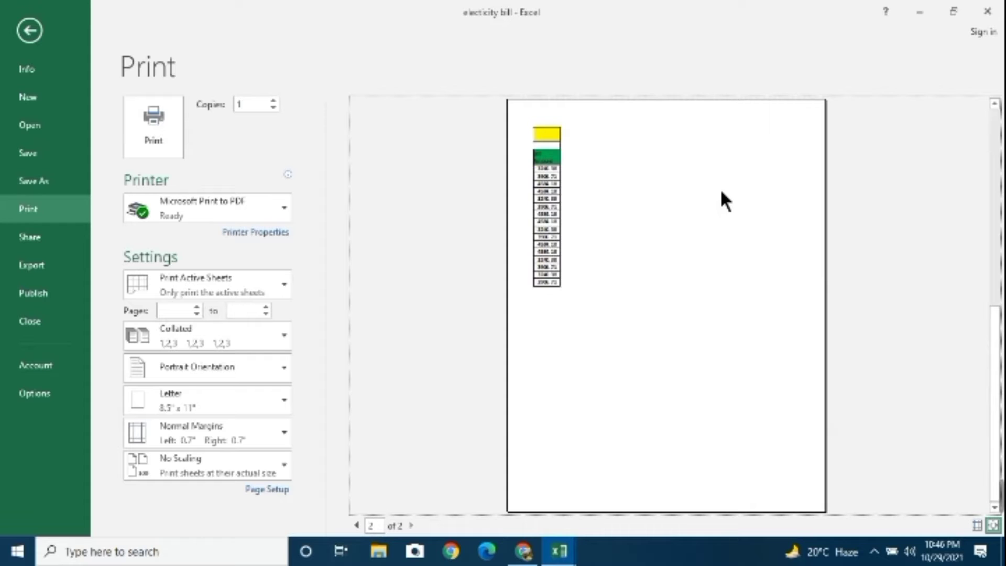
key("Escape")
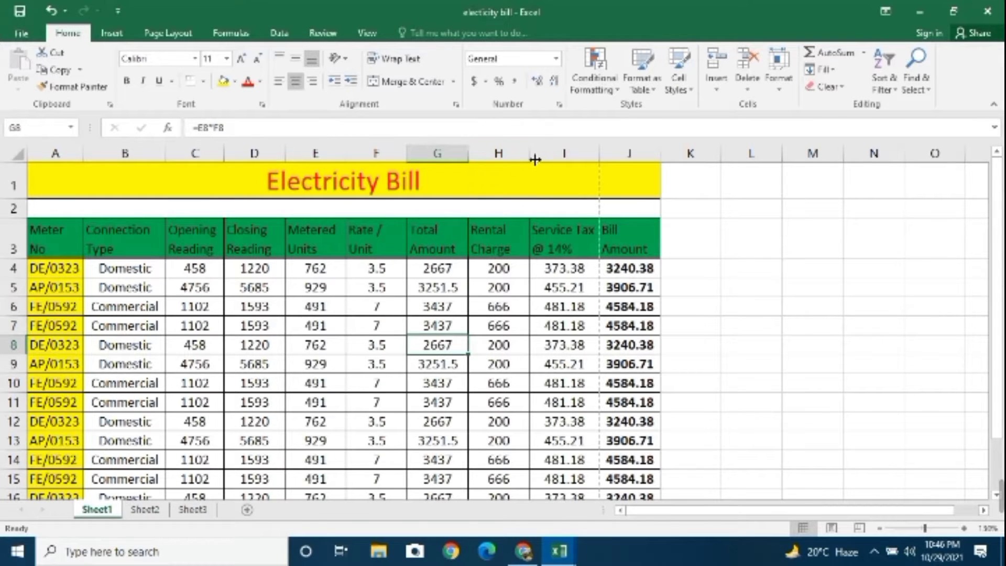
Narrow columns H and F so the table through Bill Amount (column J) fits one page width.
left_click_drag(530, 157, 469, 167)
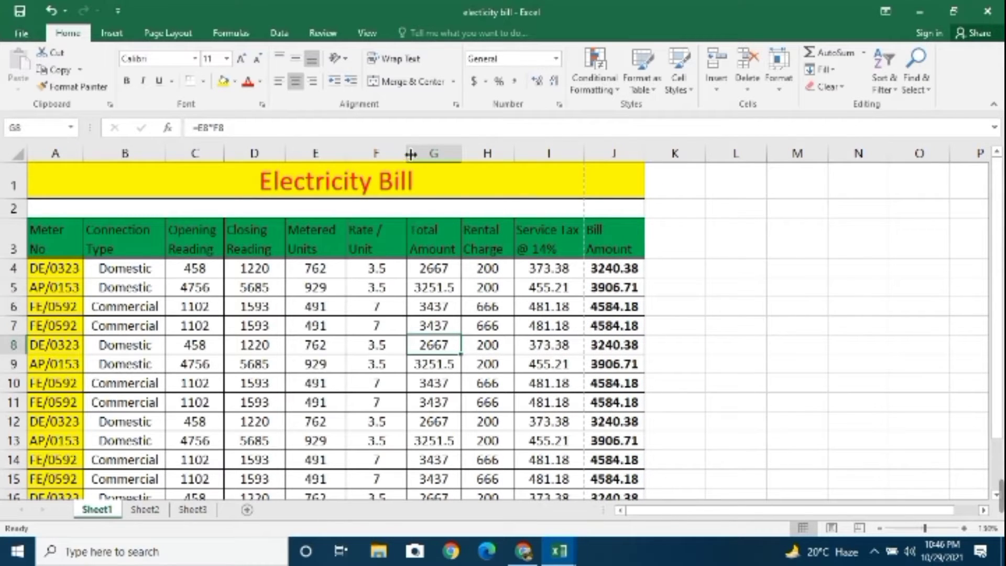
left_click_drag(411, 154, 389, 155)
left_click(717, 236)
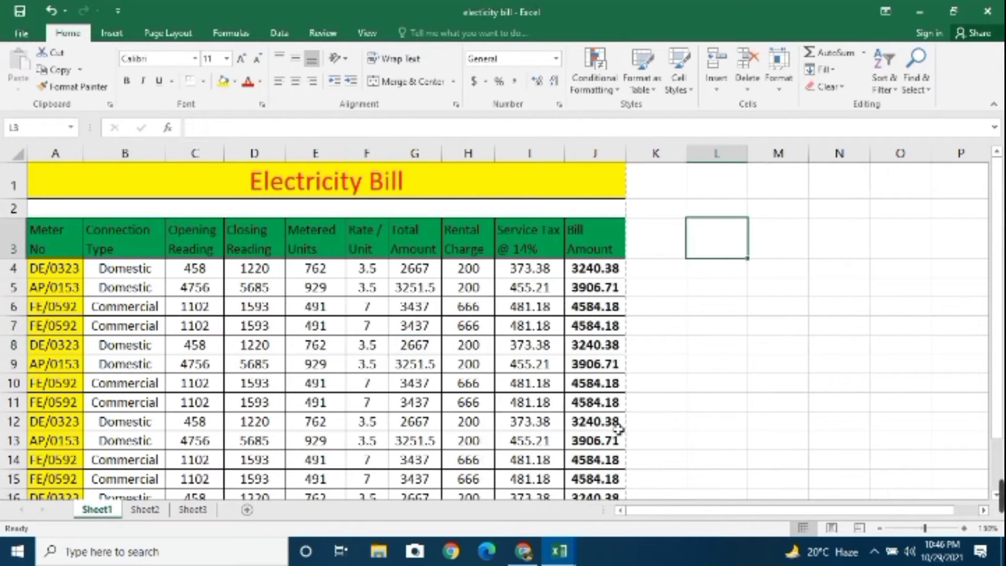
left_click_drag(619, 429, 188, 174)
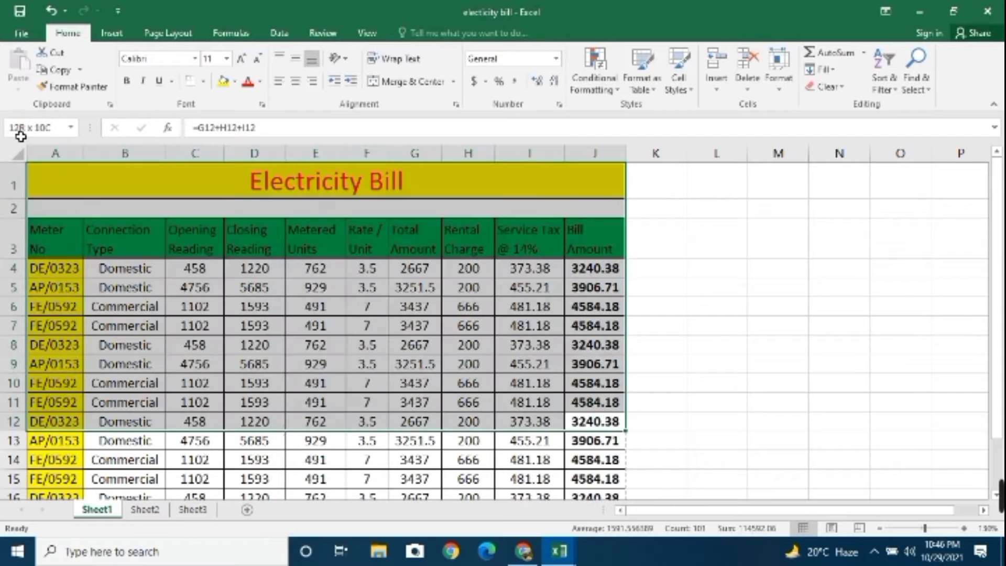
left_click(590, 285)
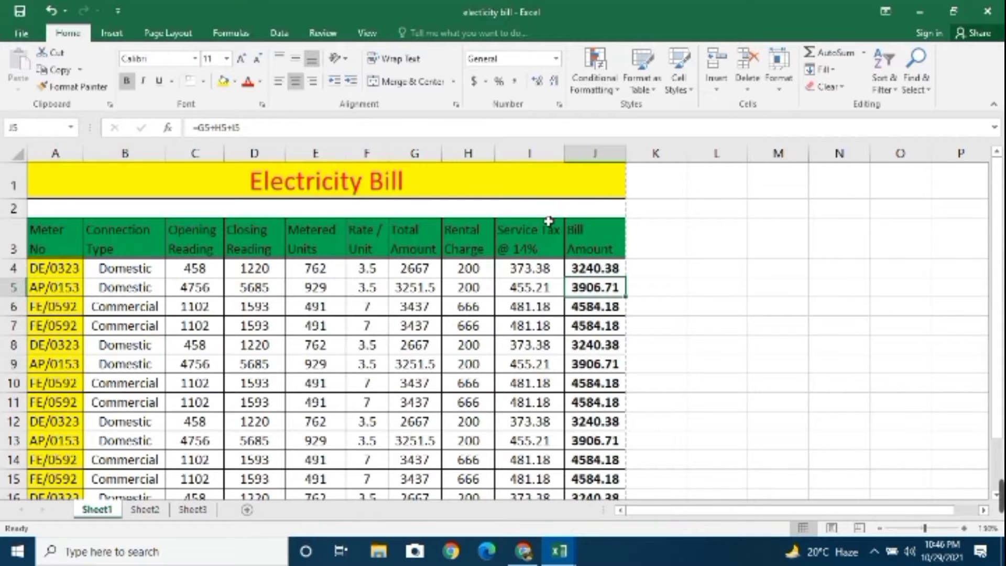
left_click(543, 287)
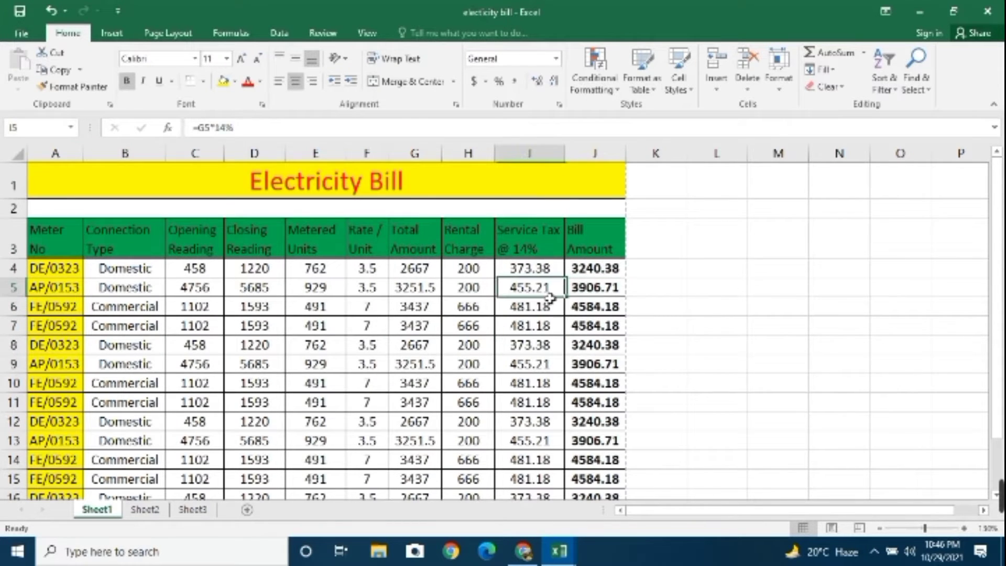
Display the bill sheet in Page Layout view, with columns A–J on page 1 and an empty header.
left_click(111, 32)
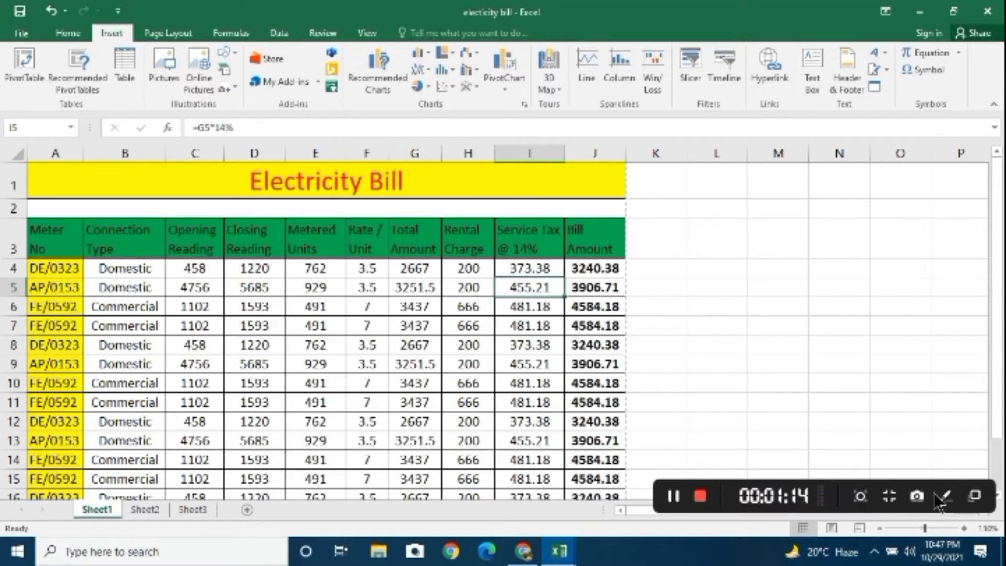
left_click(946, 496)
left_click(979, 283)
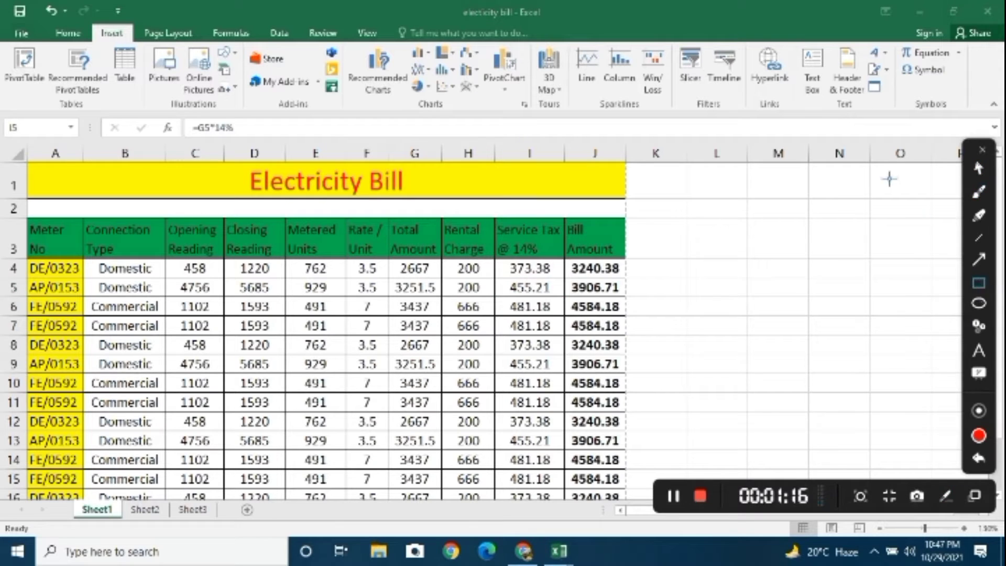
mouse_move(785, 6)
left_mouse_down()
mouse_move(868, 114)
mouse_move(902, 131)
left_mouse_up()
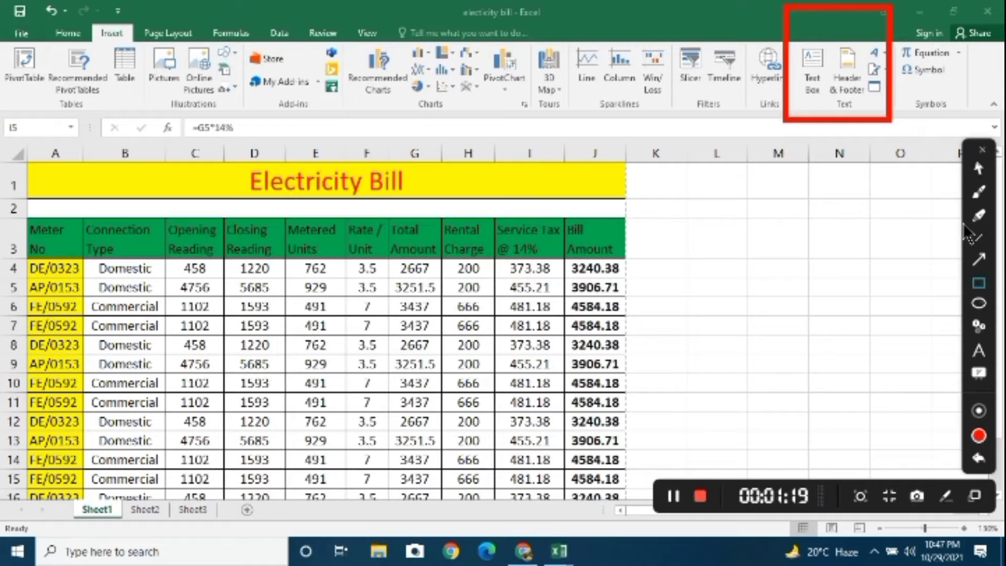
left_click(978, 216)
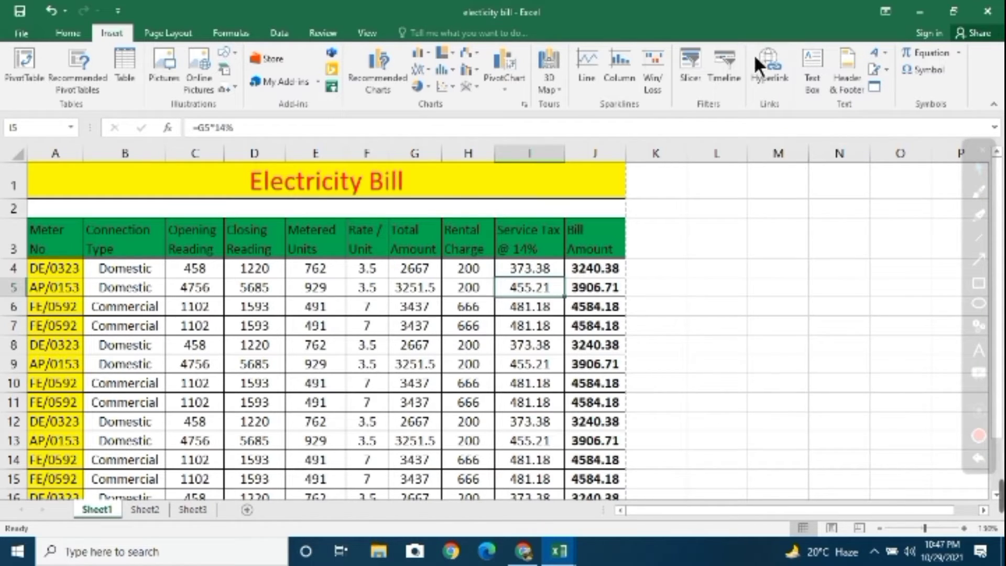
left_click(846, 68)
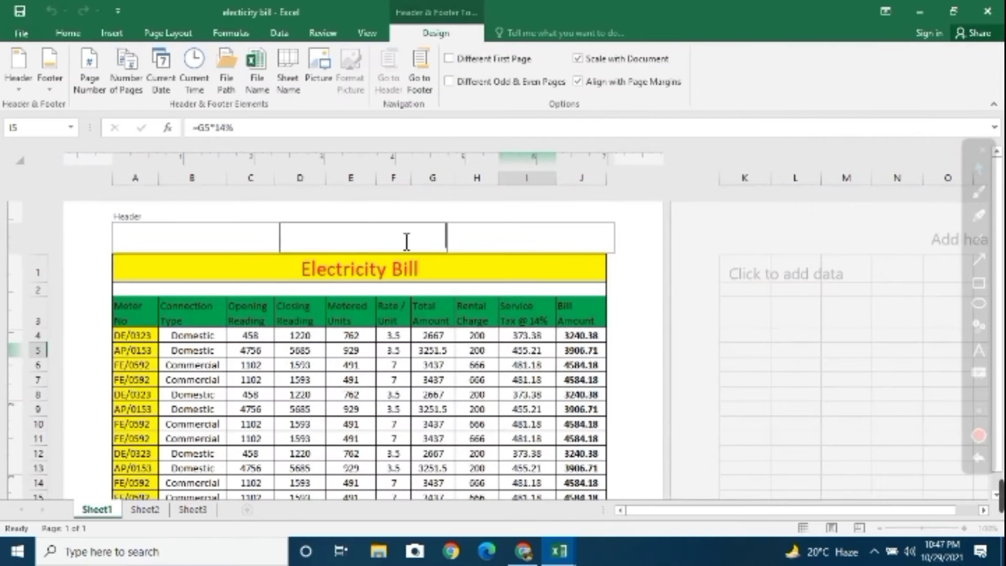
left_click(465, 279)
left_click(477, 394)
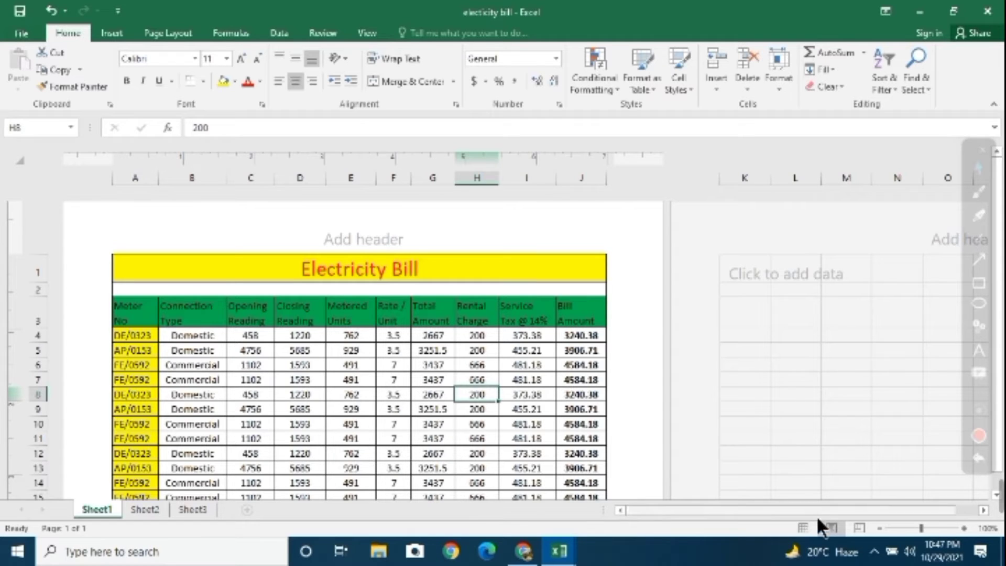
Toggle between Normal and Page Layout views, ending on the ordinary Normal grid view.
left_click(978, 283)
left_click_drag(779, 507, 901, 548)
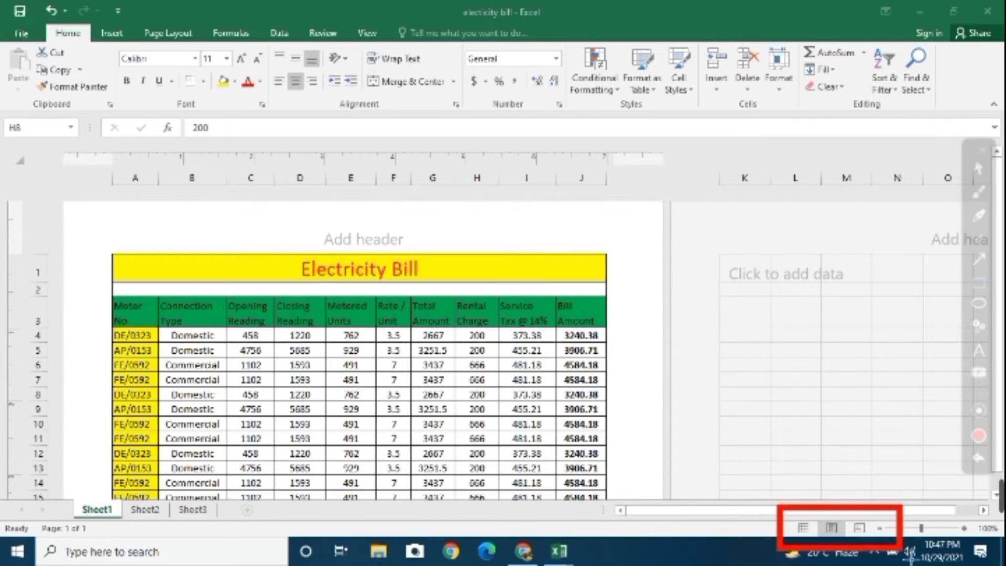
left_click(978, 167)
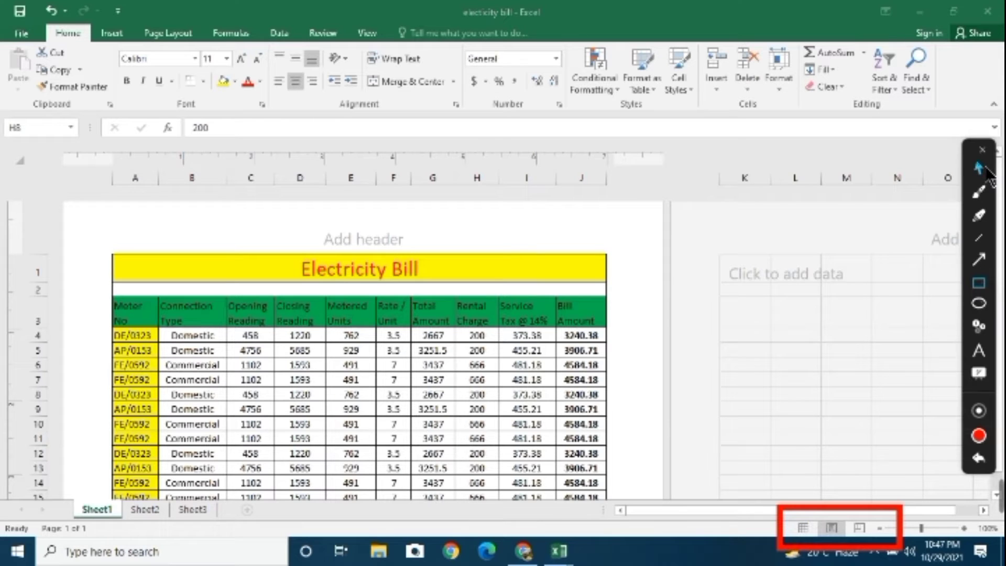
left_click(803, 529)
left_click(831, 529)
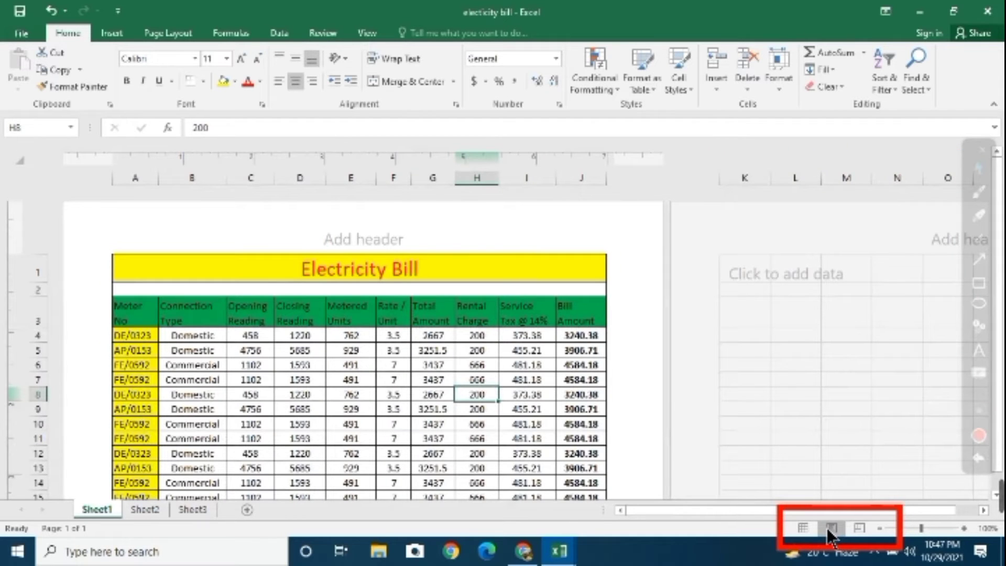
left_click(802, 528)
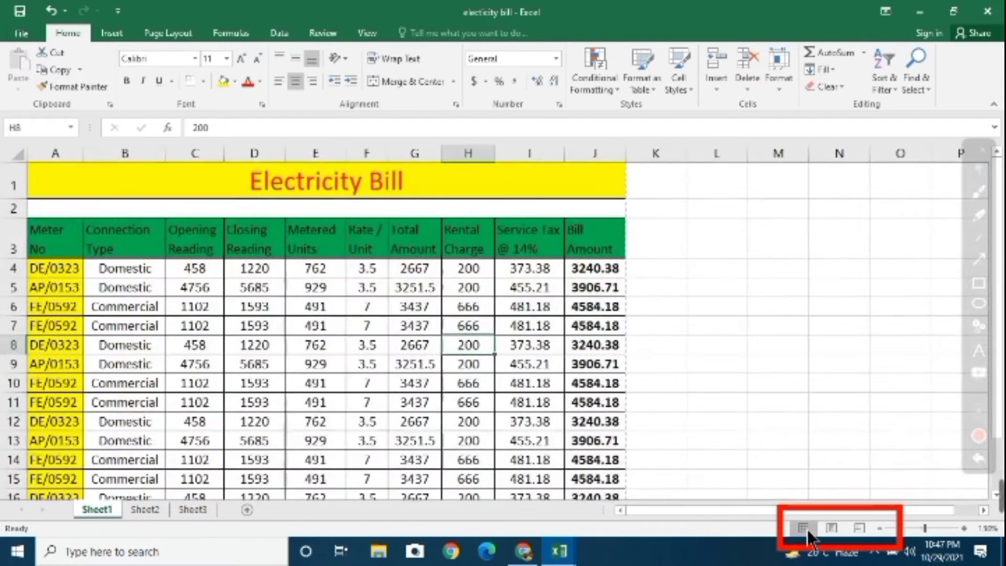
left_click(112, 34)
Type 'Bill' into the centre page header, then switch the sheet back to Normal view.
left_click(841, 73)
type("Bill")
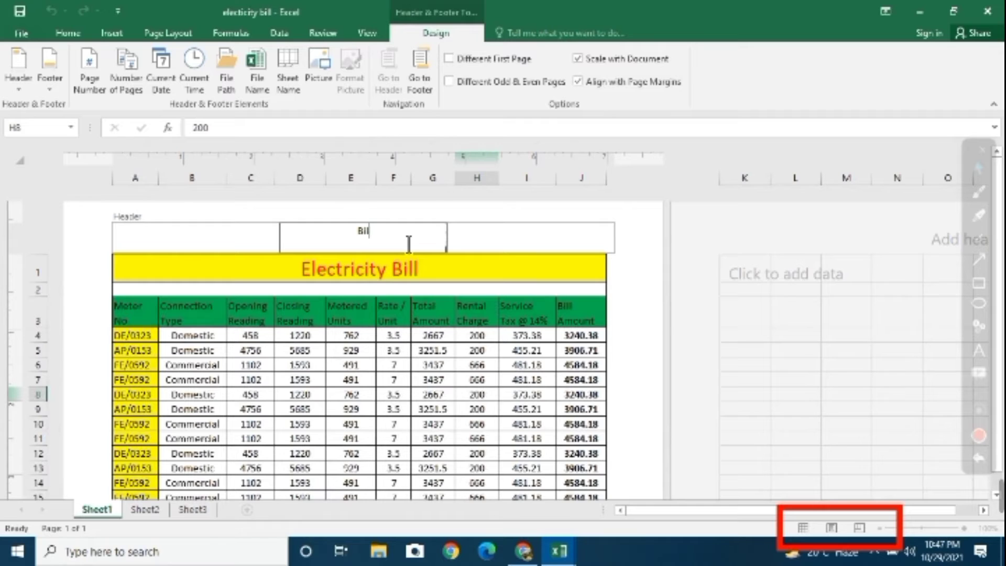
left_click(394, 351)
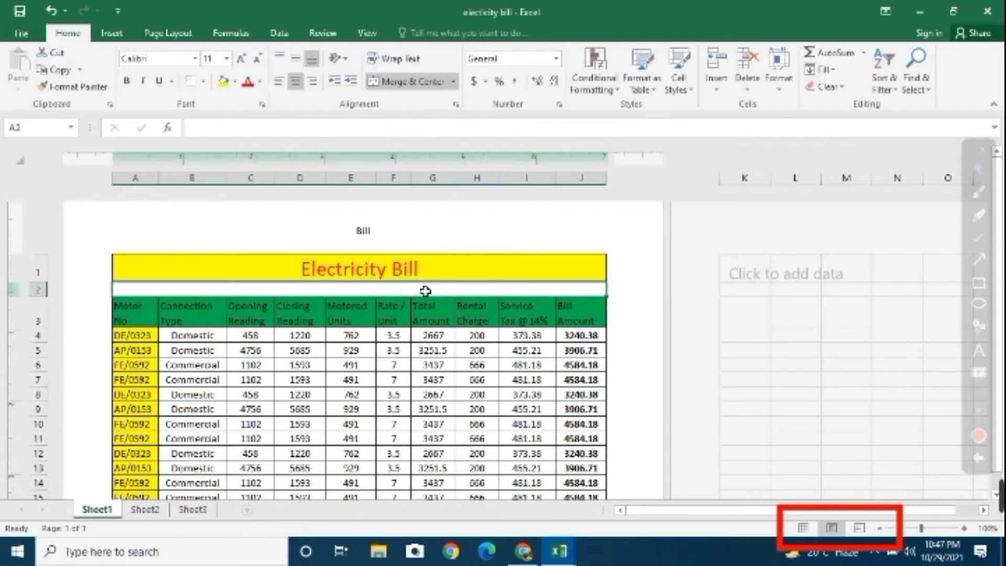
left_click(803, 528)
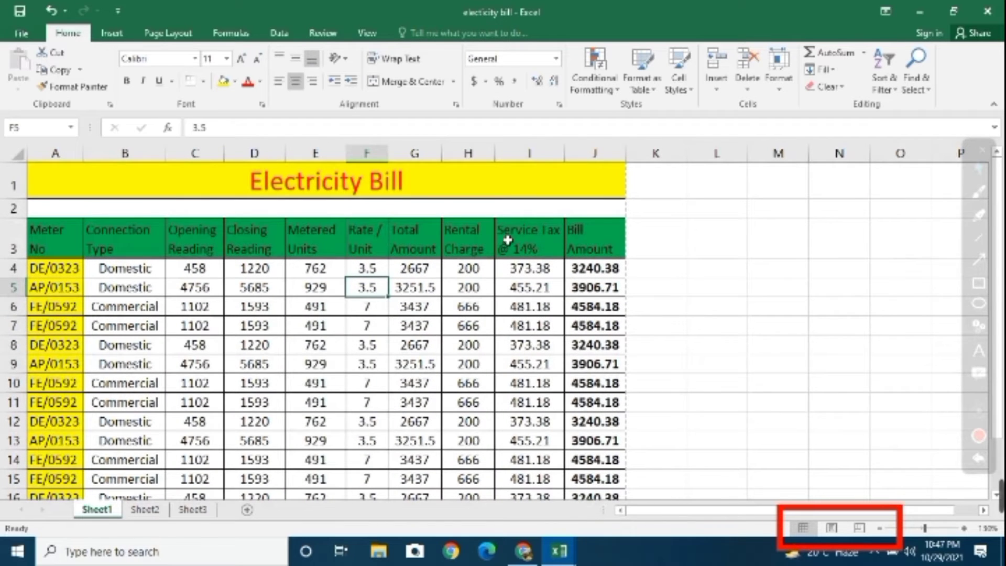
Preview A1:J16 printing on one page under the 'Bill' header, then show Page Layout view.
left_click_drag(529, 497, 256, 176)
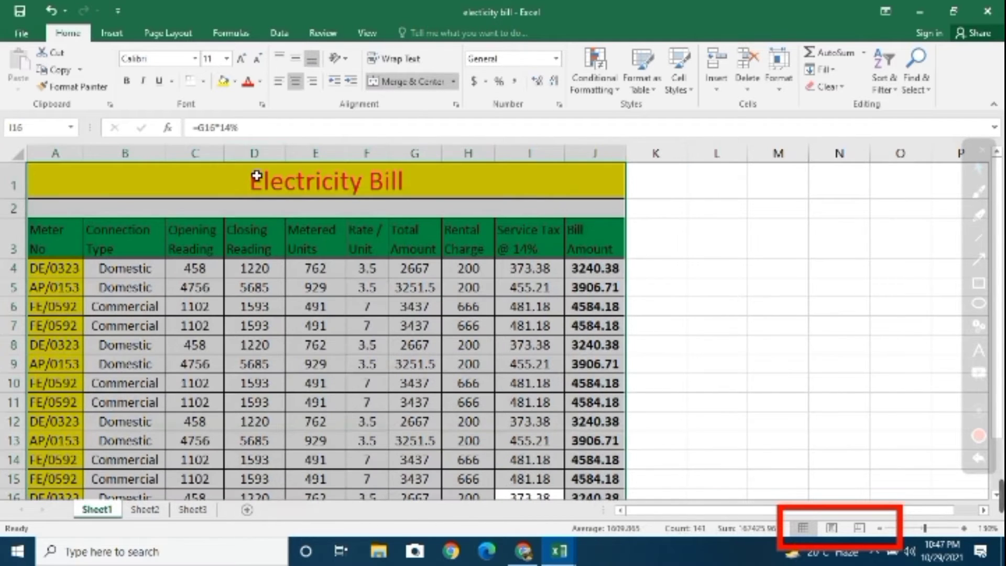
key("ctrl+p")
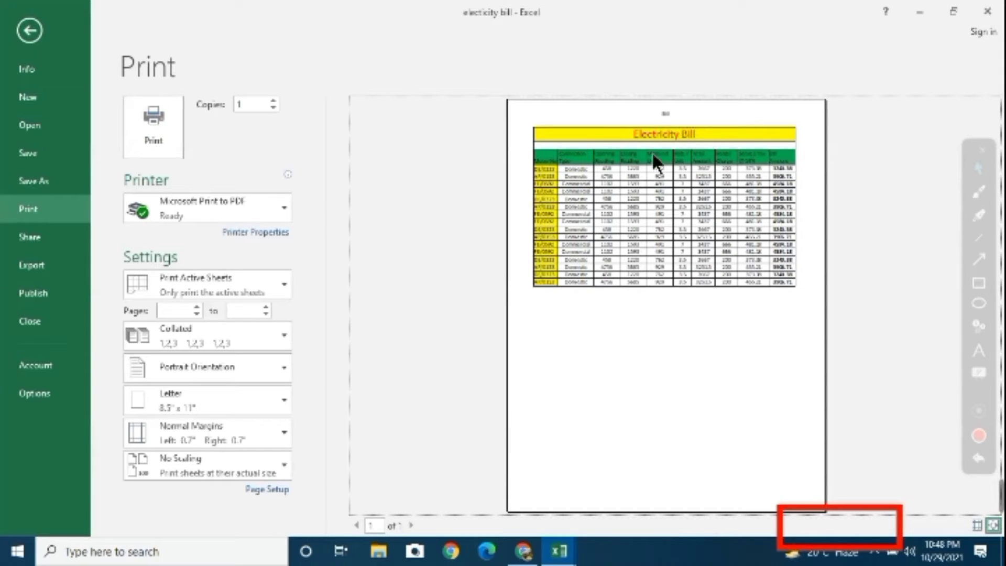
left_click(640, 141)
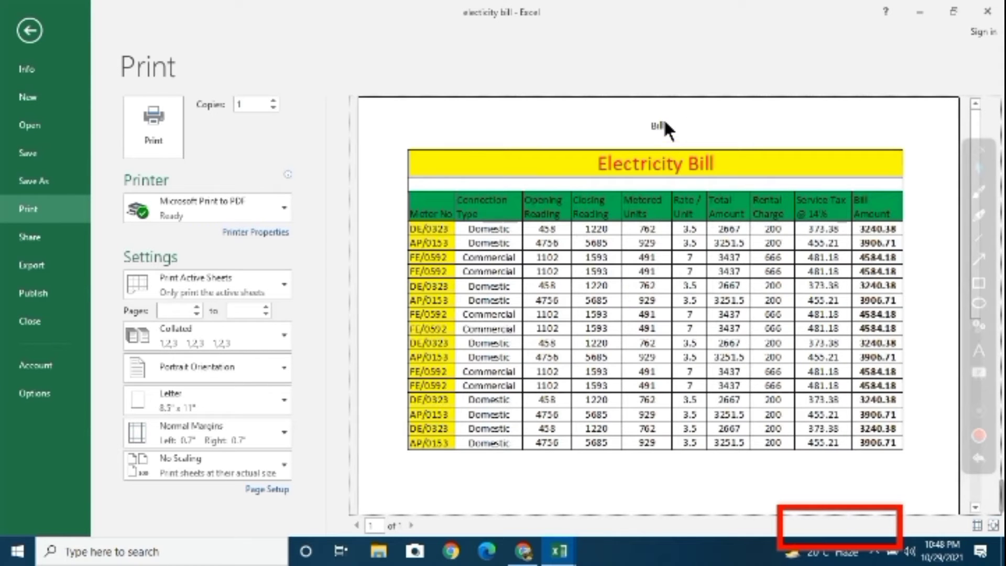
key("Escape")
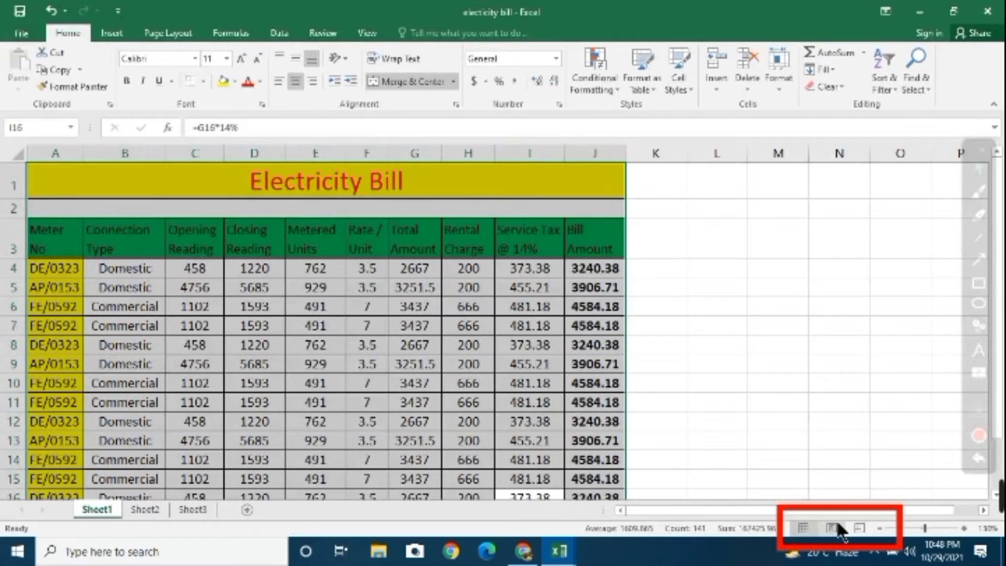
left_click(838, 526)
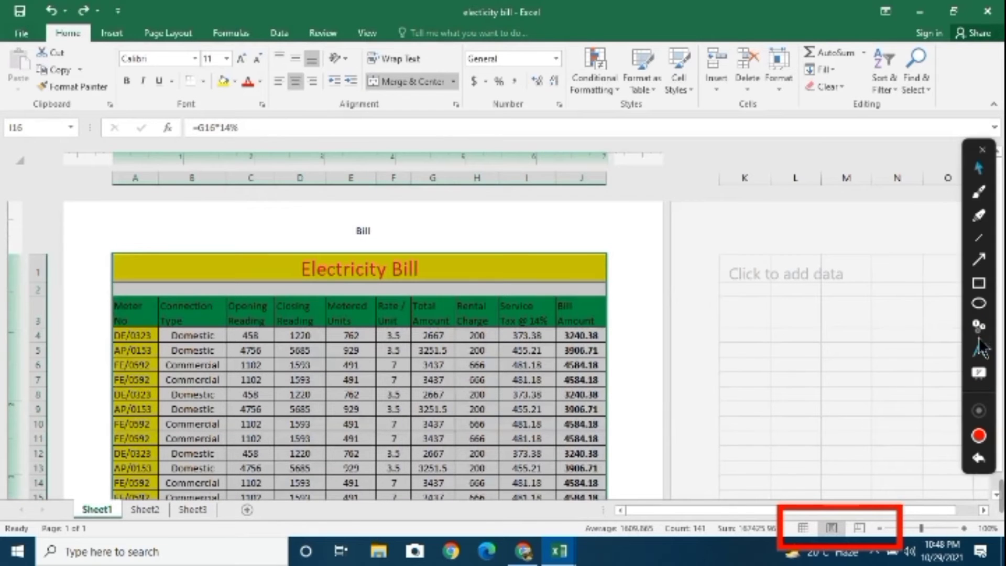
left_click(979, 457)
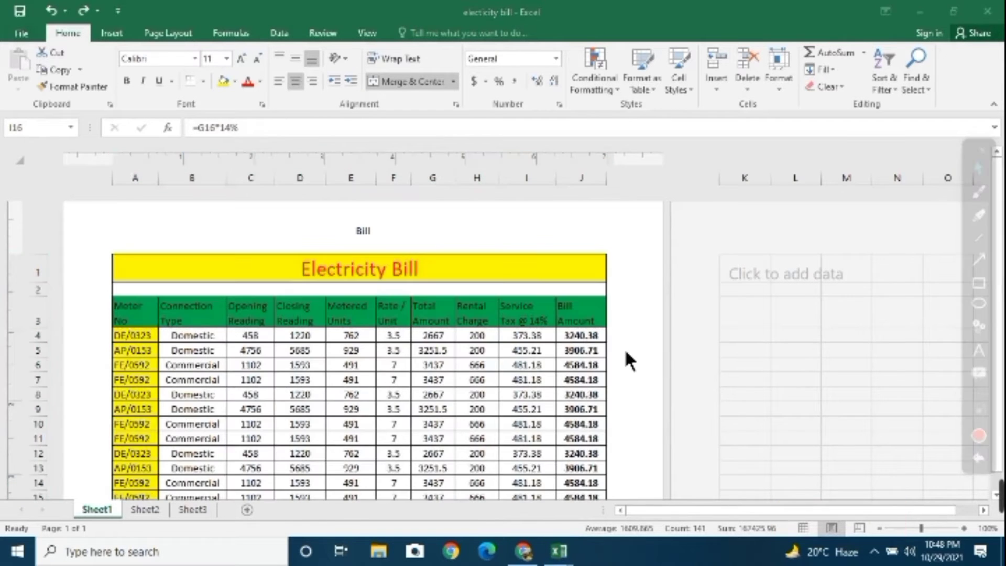
Delete 'Bill' from the centre header and insert picture 20210517_124537 from a file, working offline.
left_click(398, 239)
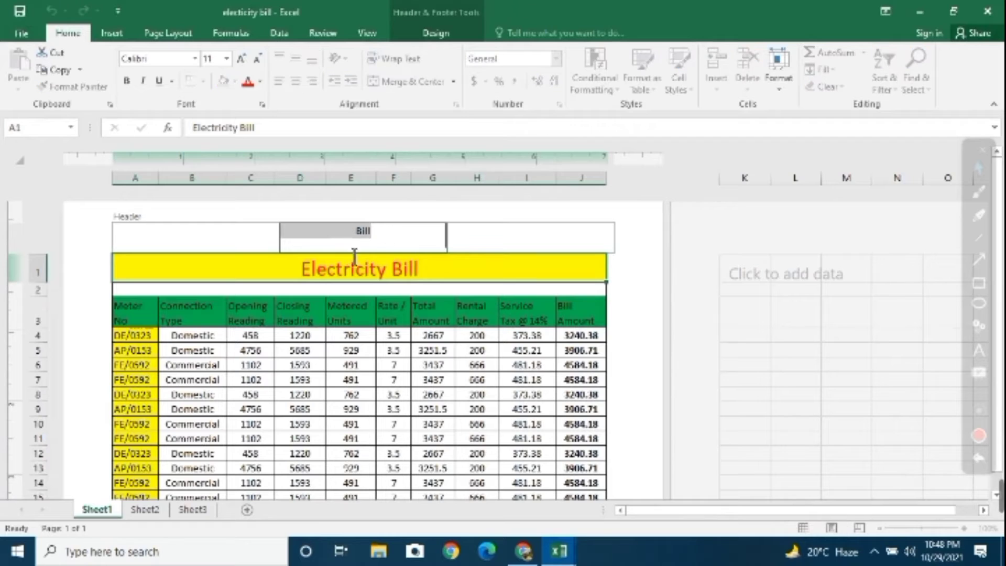
key("Delete")
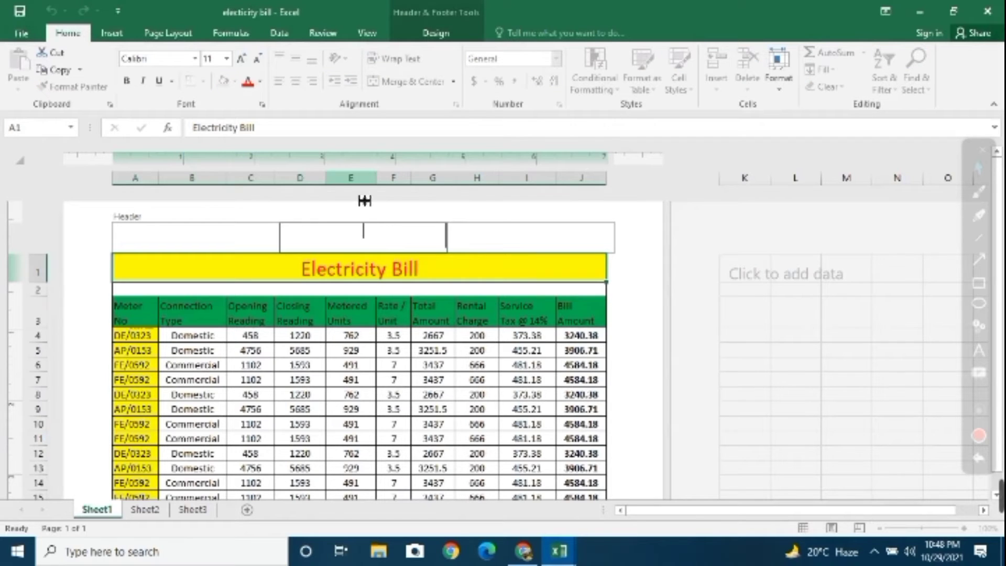
left_click(437, 33)
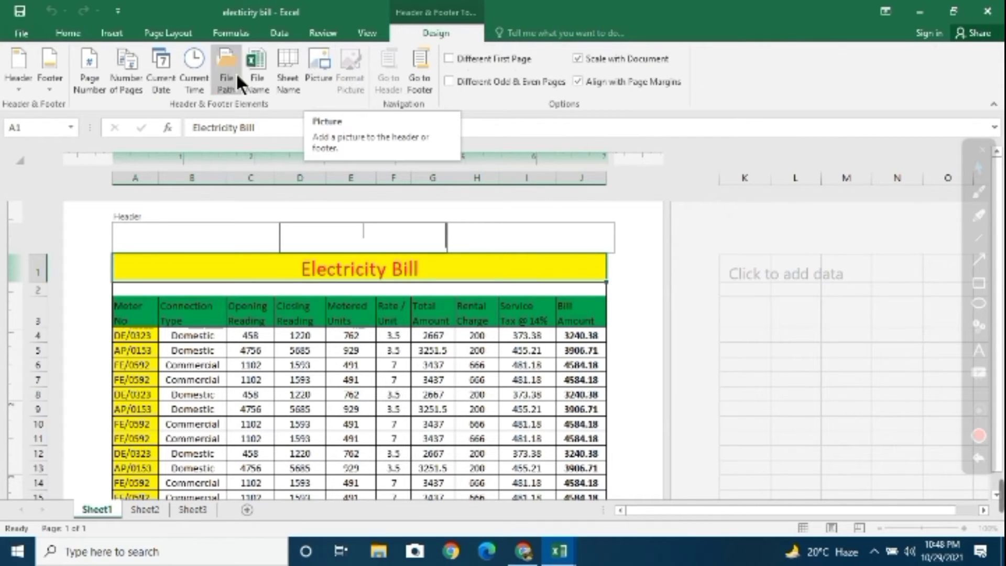
left_click(323, 71)
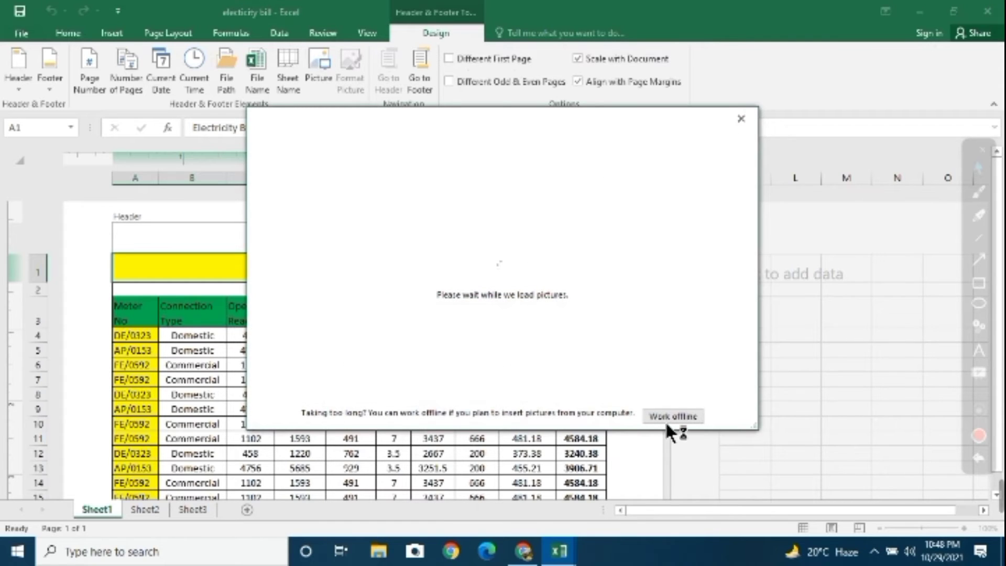
left_click(681, 414)
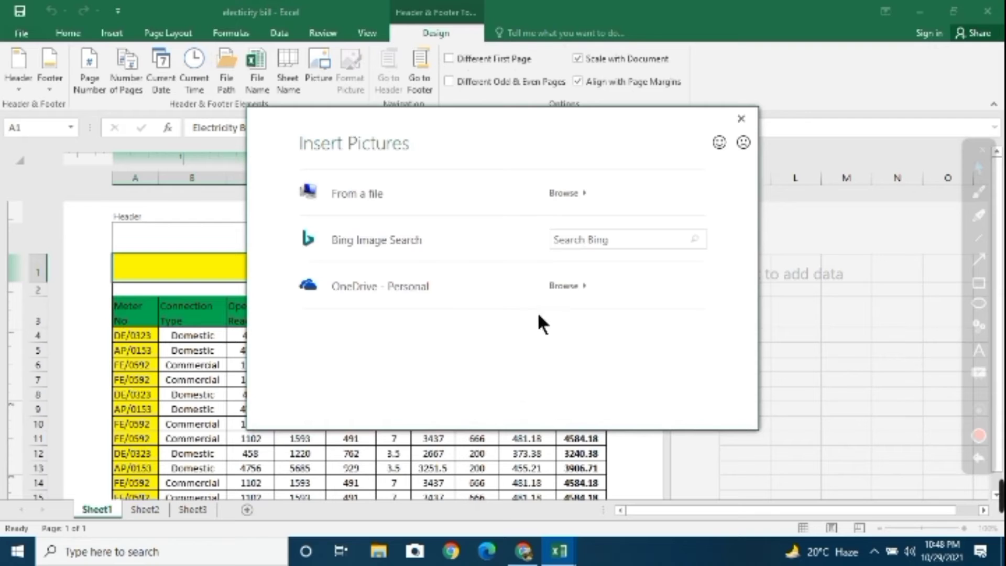
left_click(411, 207)
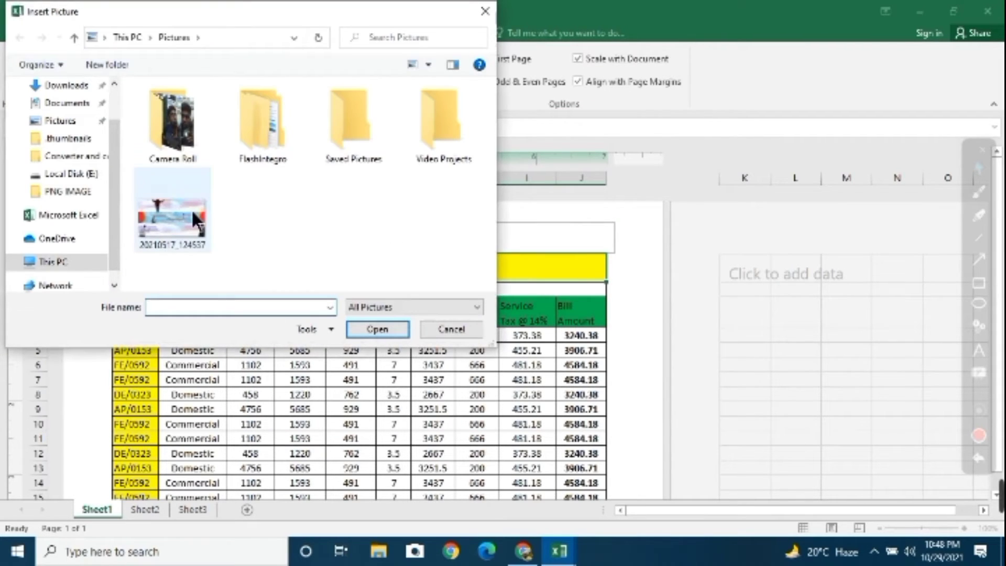
left_click(188, 209)
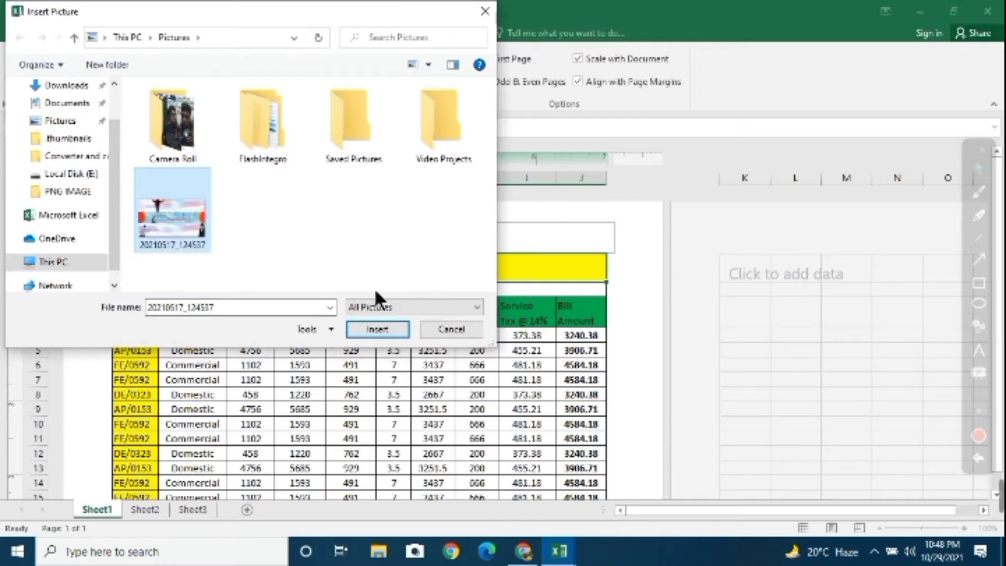
left_click(389, 332)
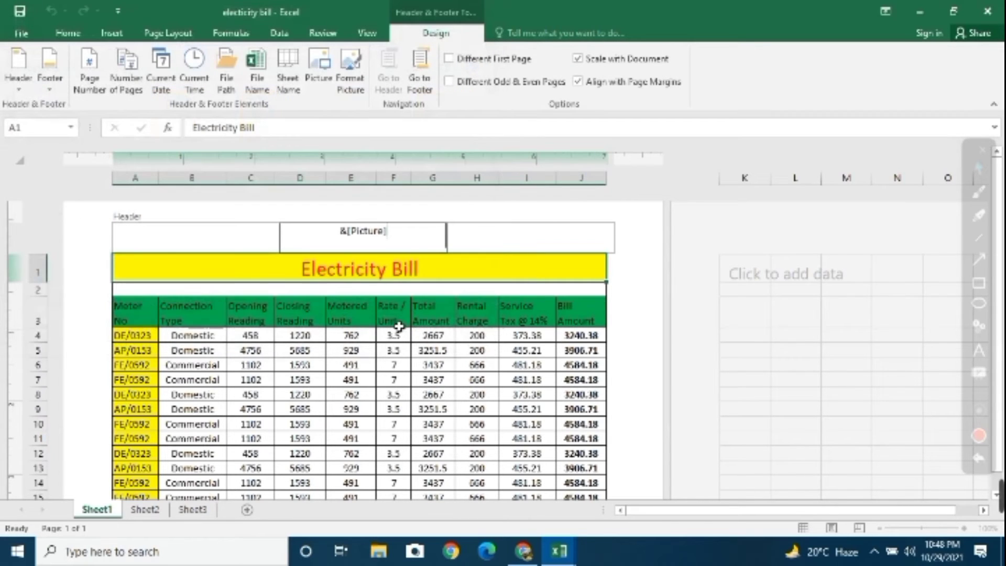
left_click_drag(423, 425, 437, 414)
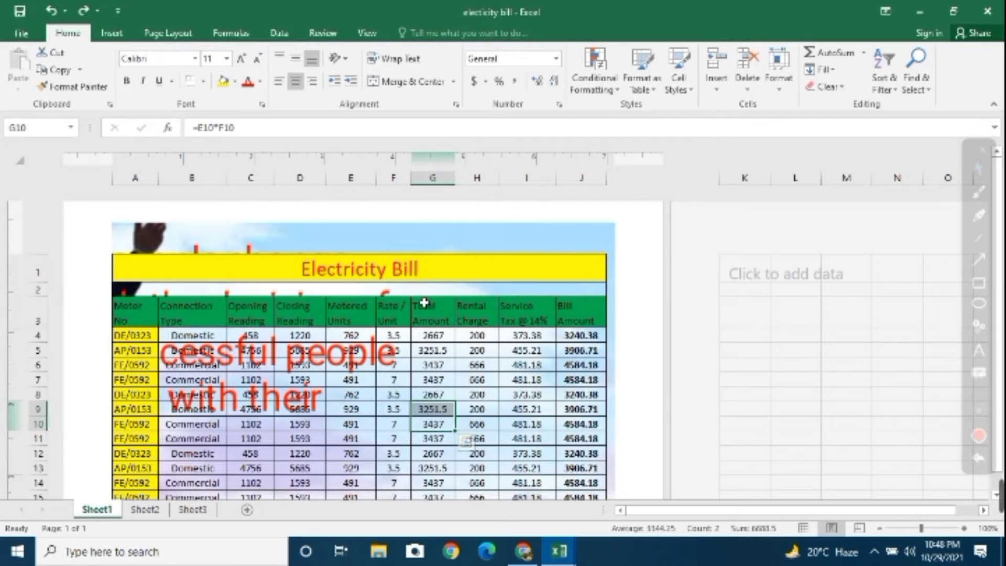
left_click(803, 527)
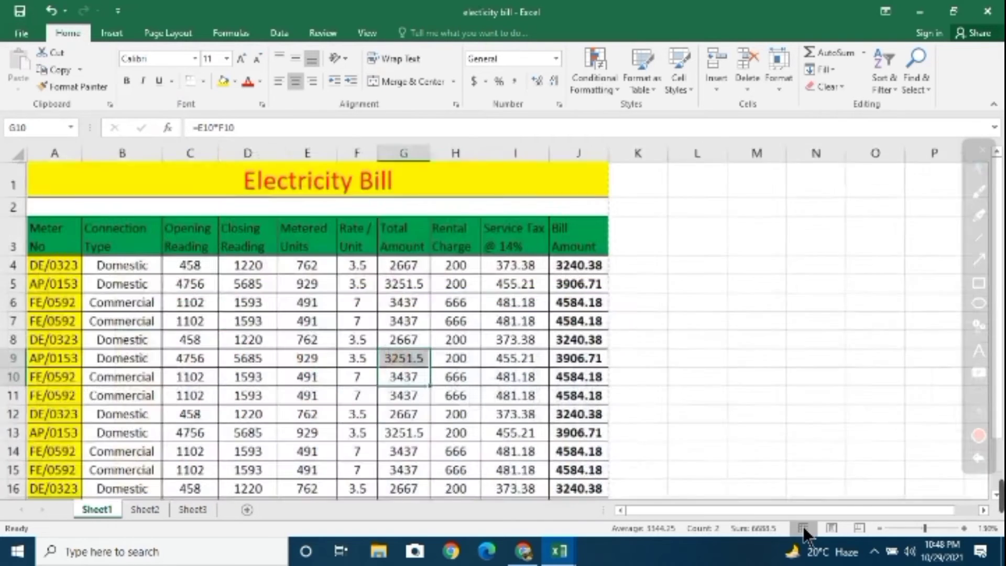
left_click(662, 402)
left_click(717, 402)
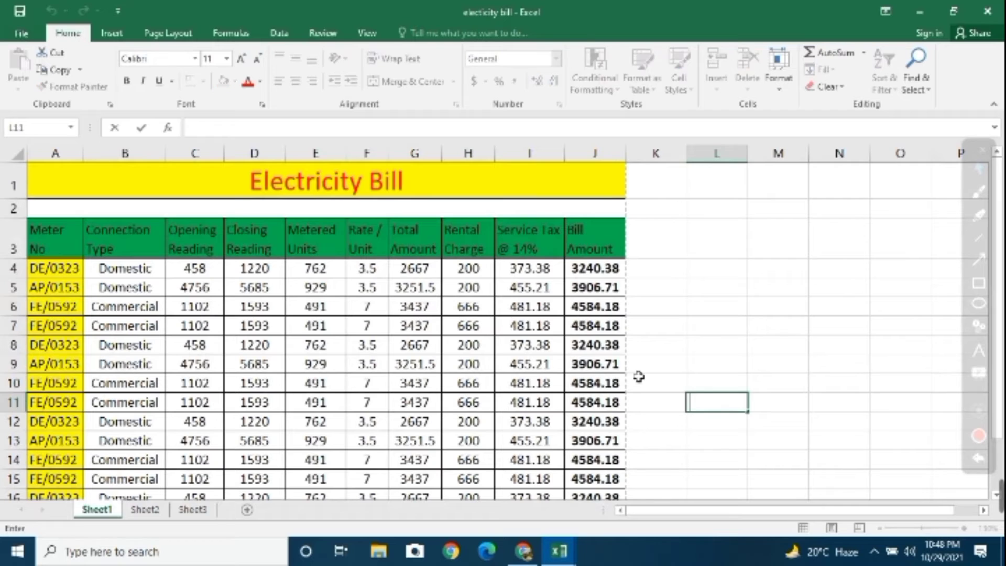
left_click_drag(655, 364, 370, 325)
left_click_drag(253, 298, 105, 230)
left_click(414, 382)
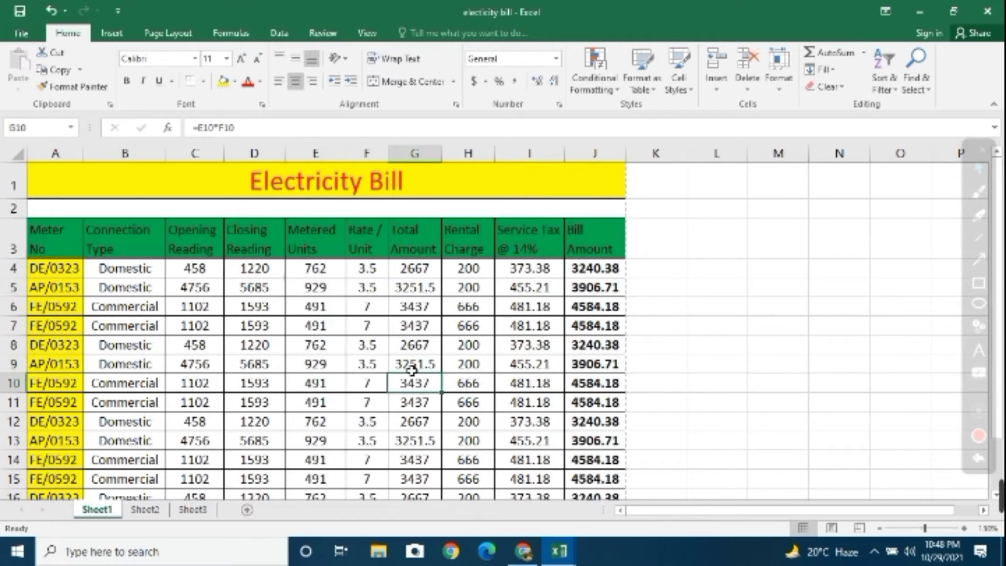
key("ctrl+p")
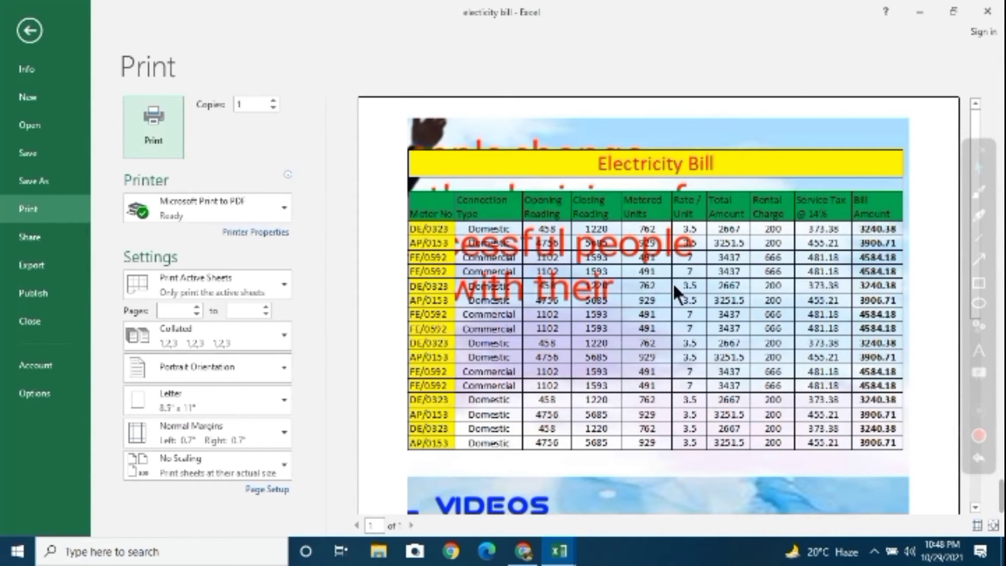
scroll(754, 386, "down", 2)
scroll(882, 411, "up", 2)
scroll(715, 411, "down", 5)
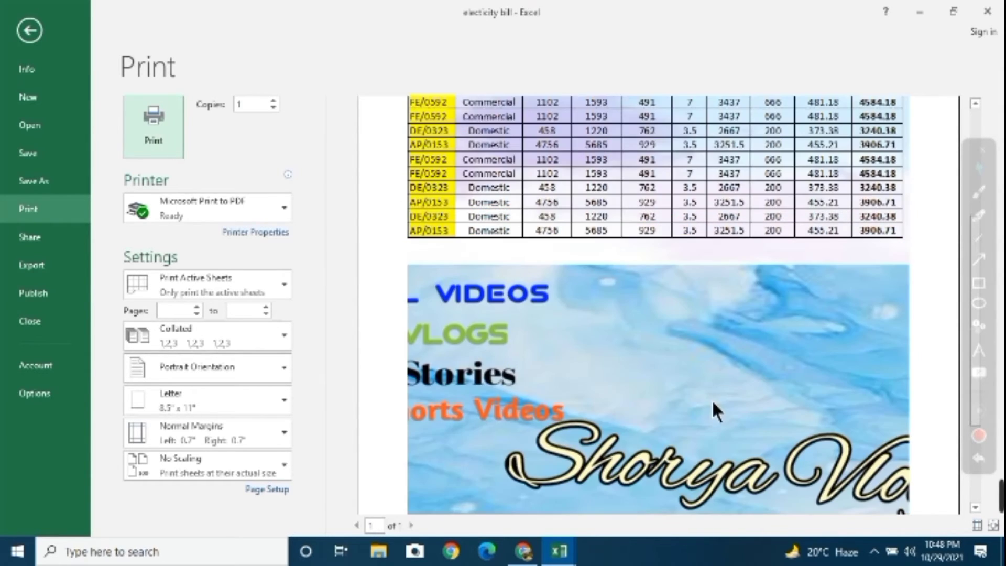
scroll(679, 367, "up", 2)
scroll(690, 315, "up", 4)
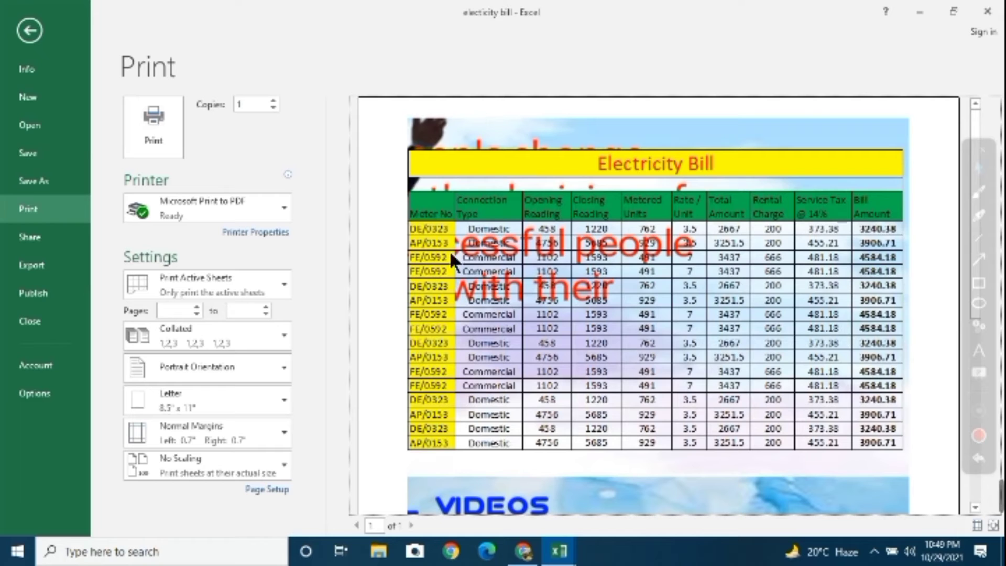
key("Escape")
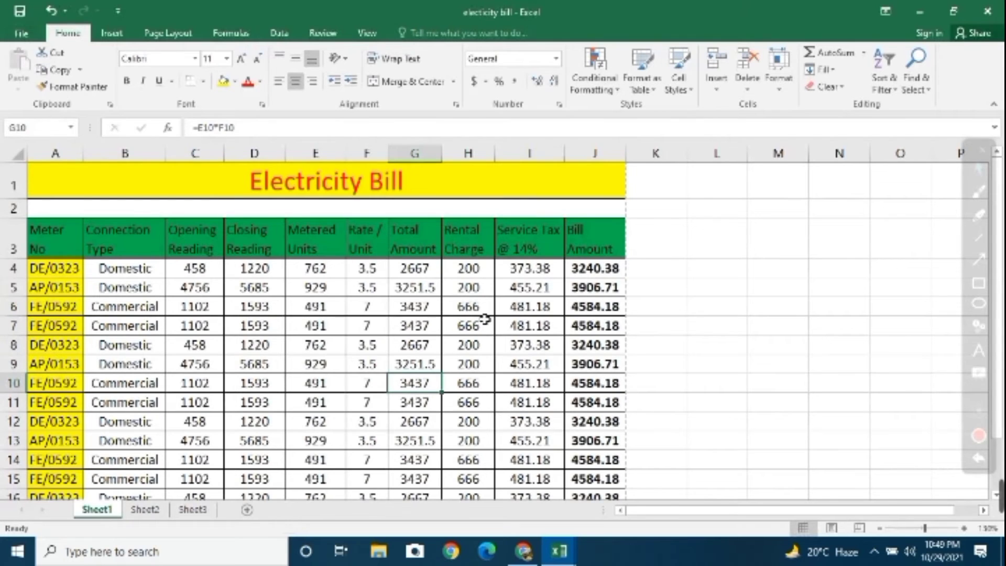
In Page Layout view, open Format Picture for the centre header picture on its Picture tab.
left_click(832, 528)
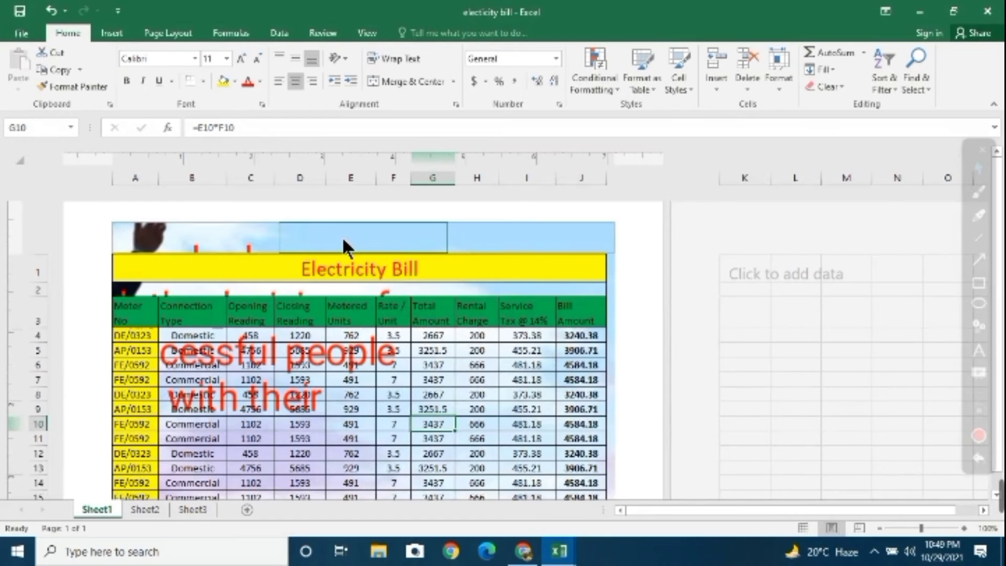
left_click(361, 250)
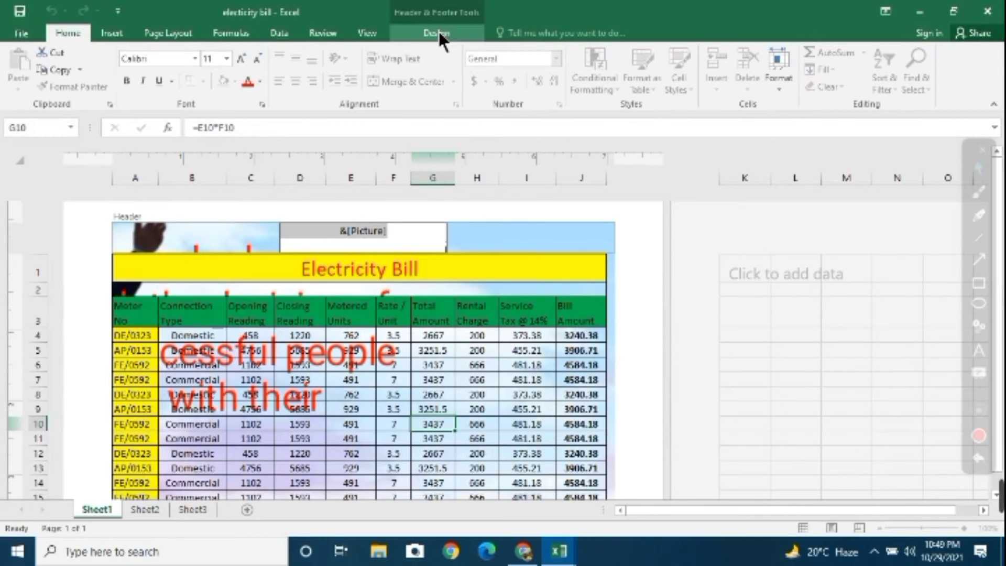
left_click(439, 31)
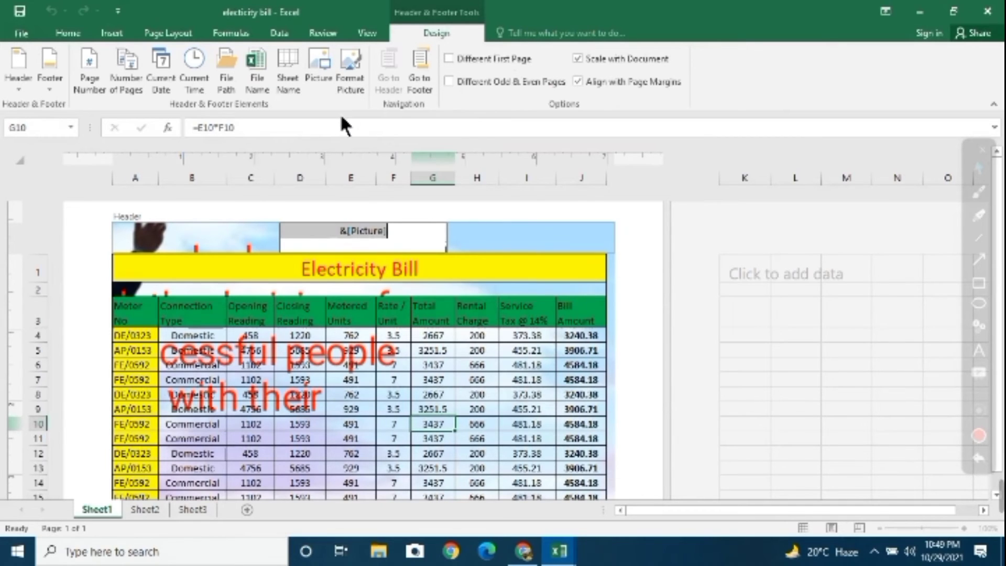
left_click(350, 92)
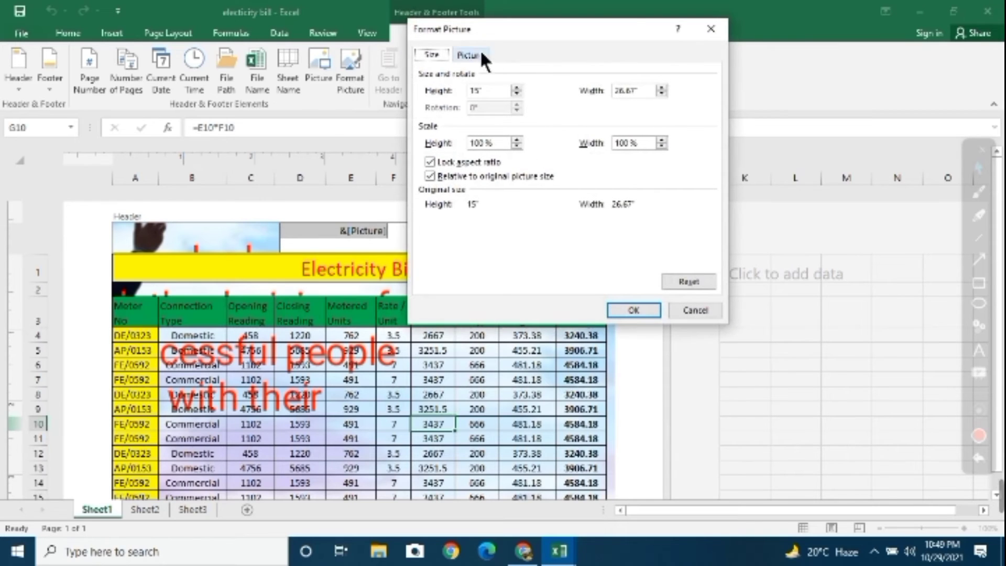
left_click(474, 51)
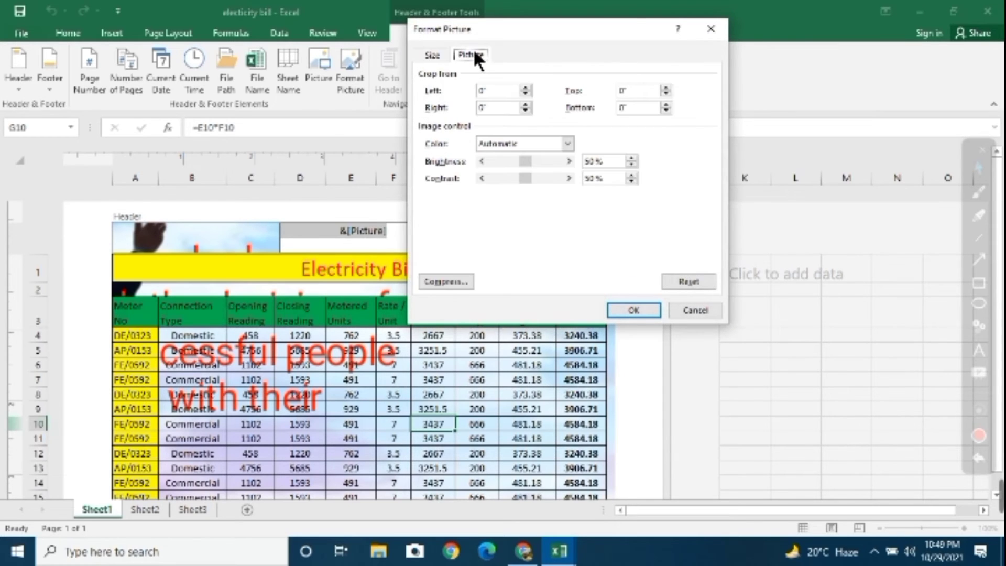
Set the header picture's brightness to 74% and contrast to 25%, and apply.
left_click(976, 288)
left_click_drag(427, 142, 721, 244)
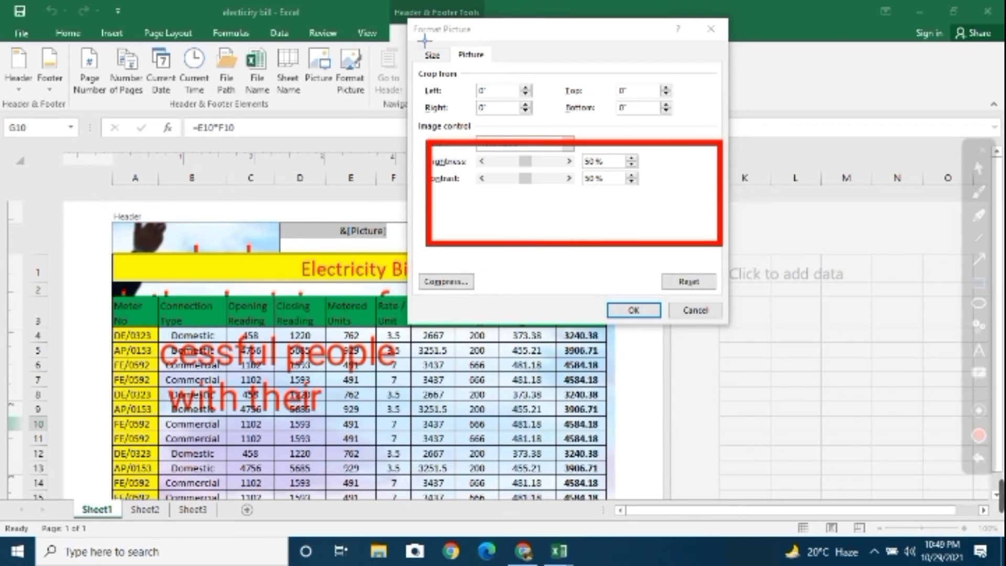
left_click_drag(456, 37, 513, 84)
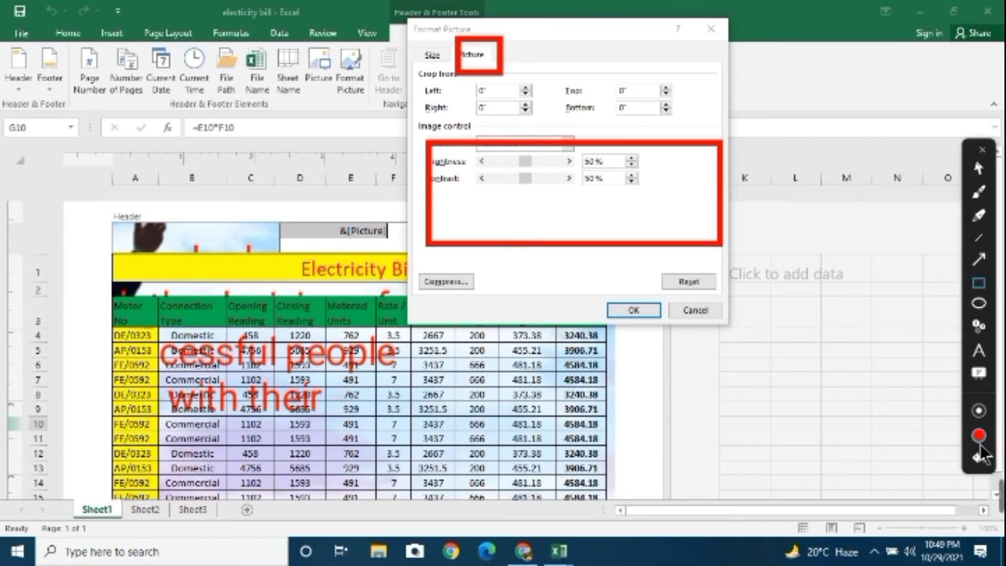
left_click(980, 459)
left_click(981, 460)
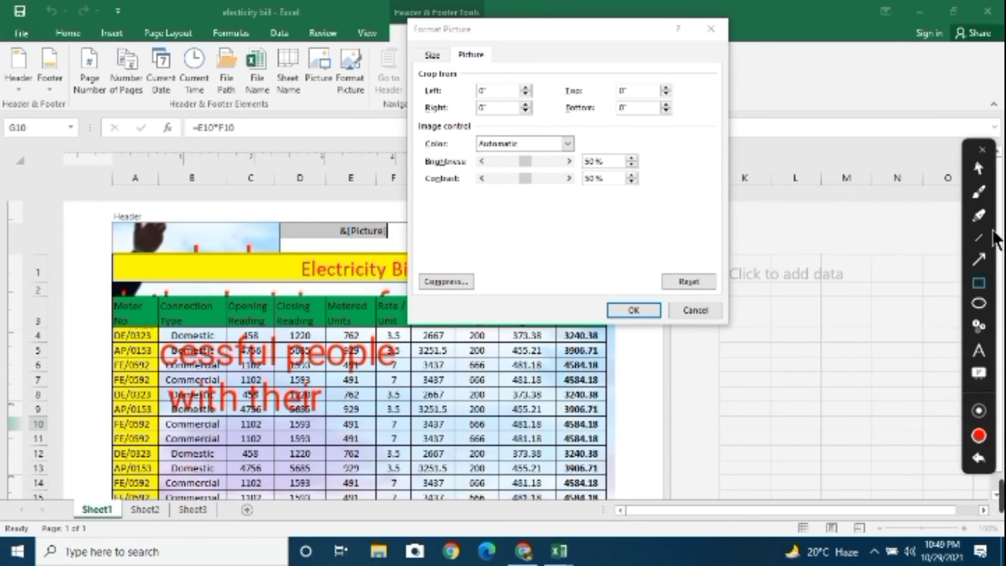
left_click(978, 168)
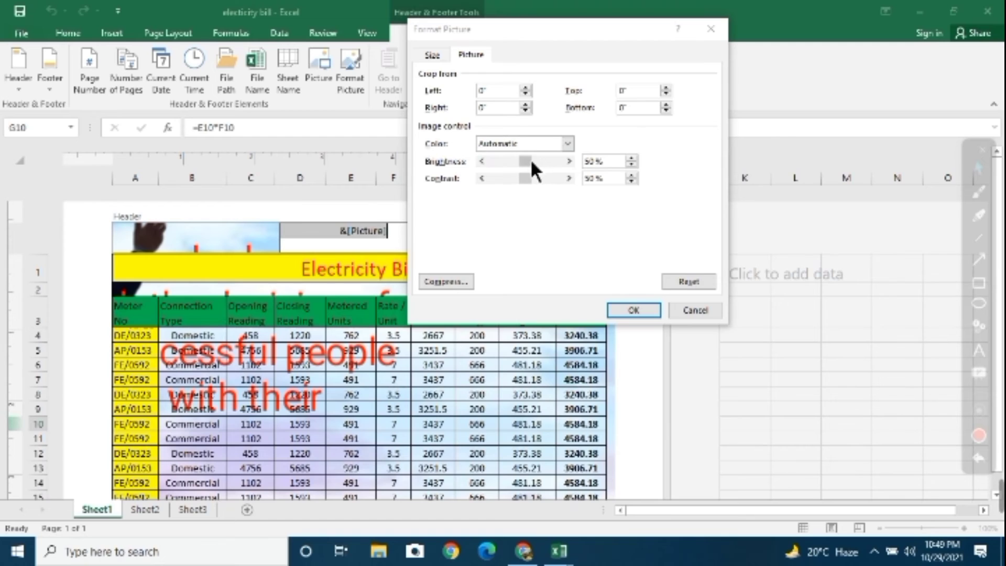
left_click_drag(530, 159, 540, 159)
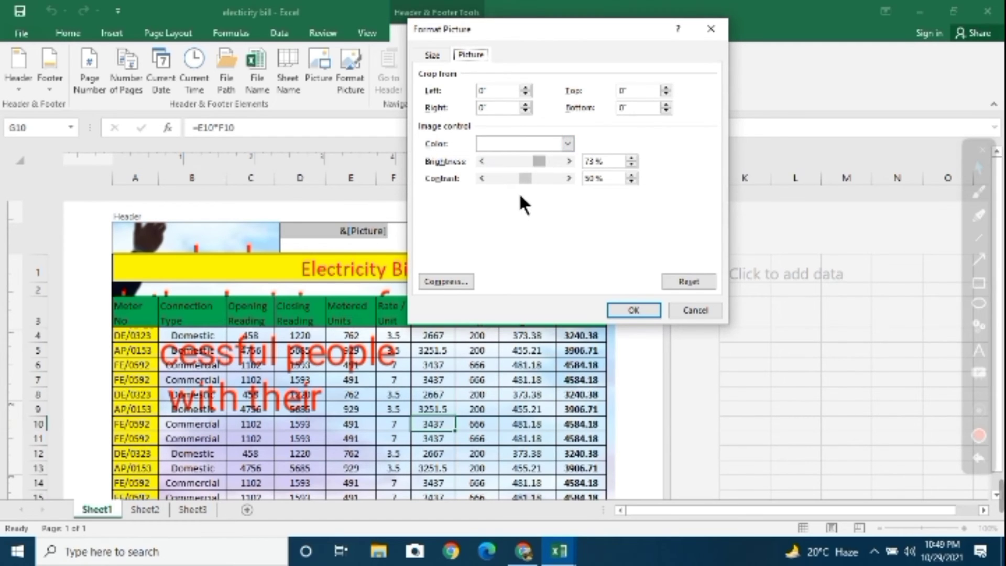
mouse_move(522, 177)
left_mouse_down()
mouse_move(510, 177)
mouse_move(545, 161)
left_mouse_up()
left_click(648, 311)
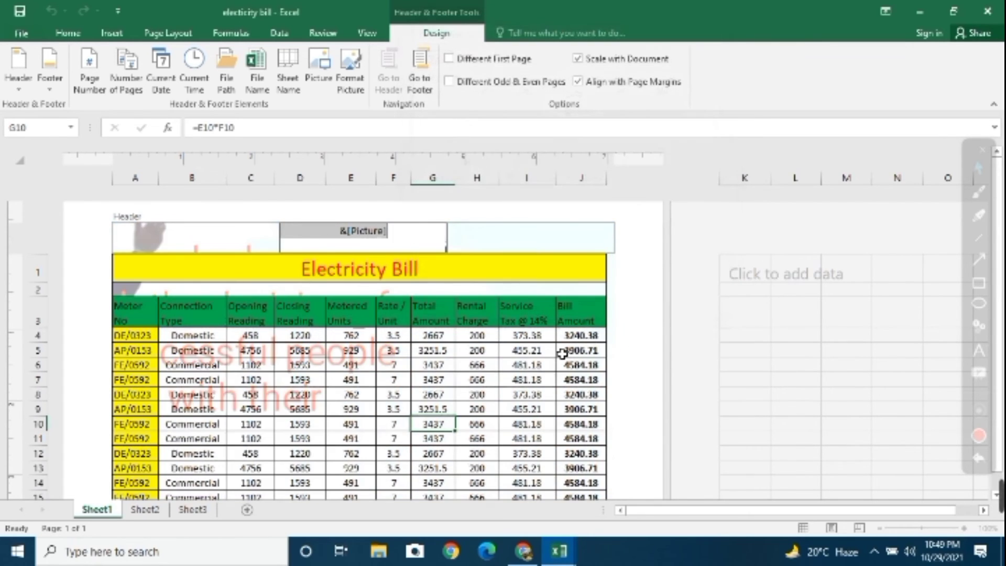
Finish editing the header and switch the sheet back to Normal view.
left_click(564, 350)
scroll(487, 389, "down", 4)
scroll(512, 288, "up", 2)
scroll(568, 360, "down", 6)
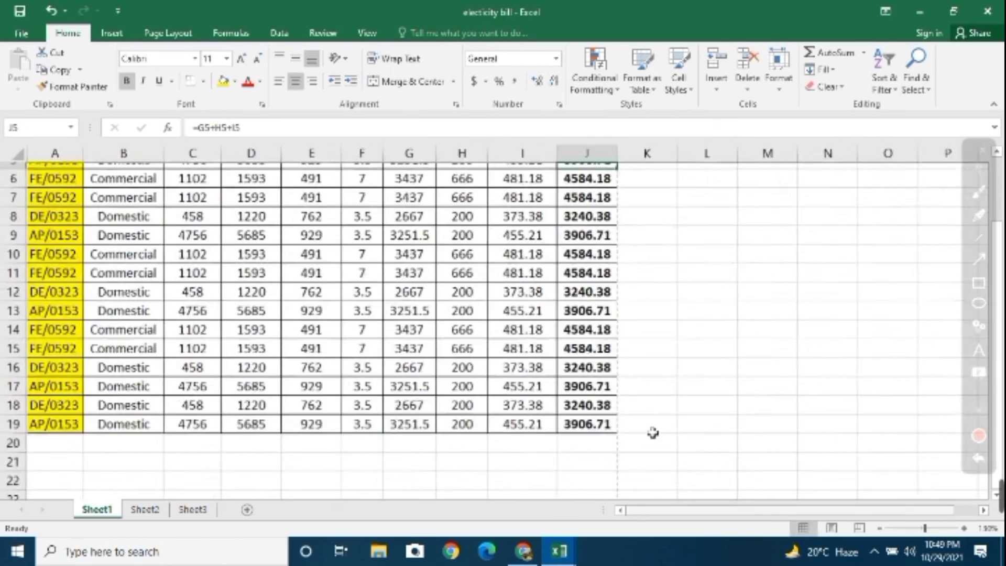
left_click(803, 528)
left_click(721, 344)
From cell K9, check the faded watermark behind the one-page bill in print preview, then close it.
left_click(678, 250)
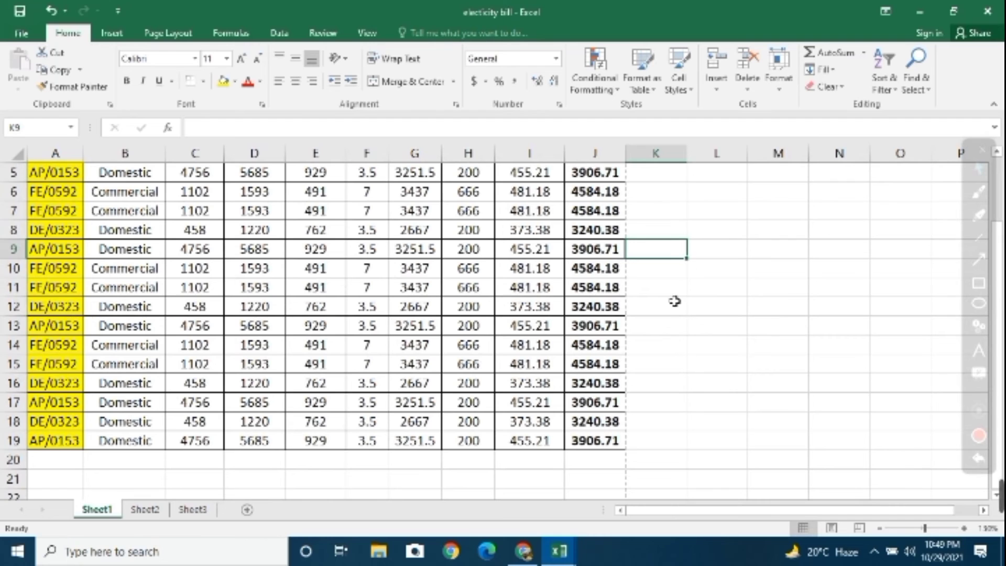
key("ctrl+p")
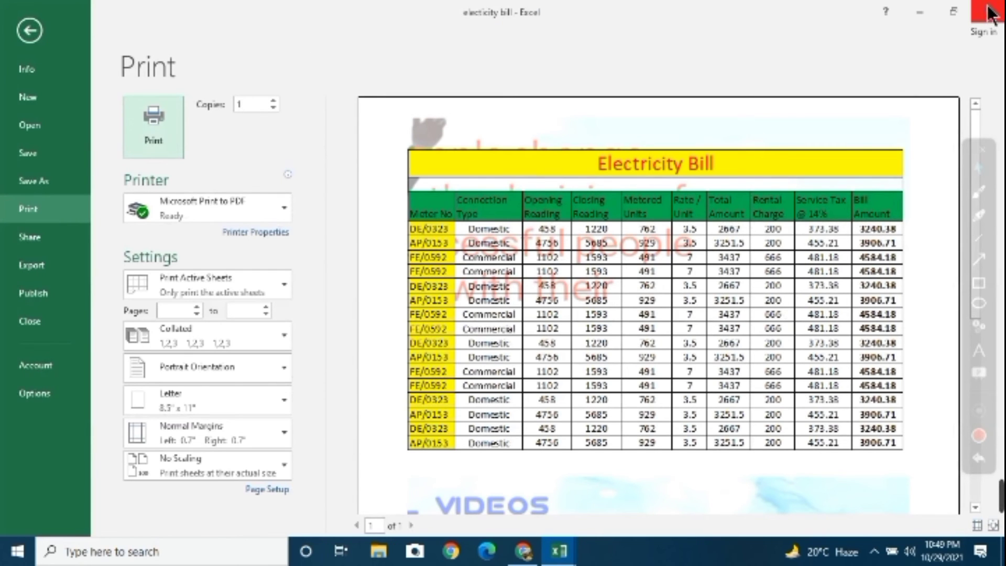
key("Escape")
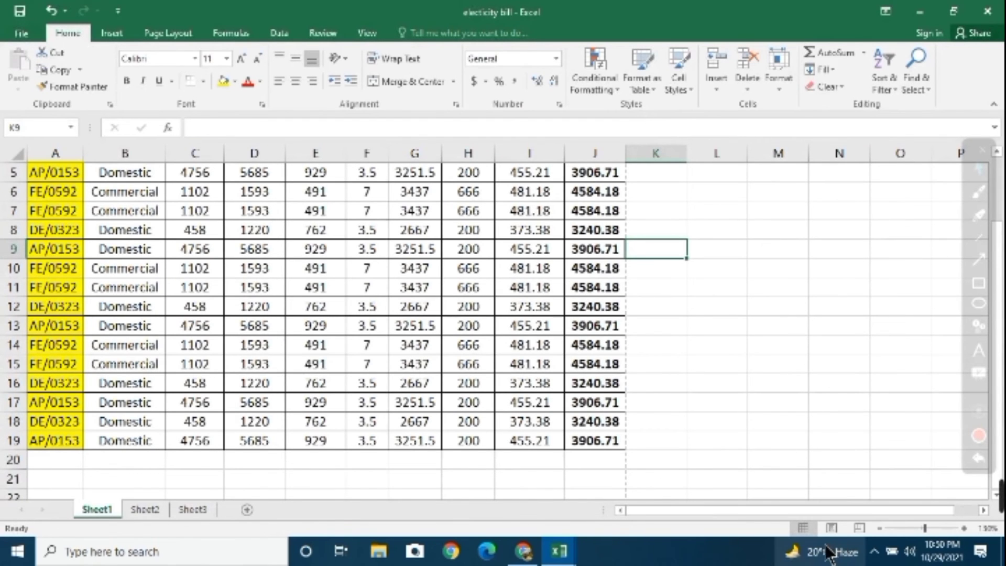
In Page Layout view, delete &[Picture] from the header's centre section, then return to Normal view.
left_click(833, 530)
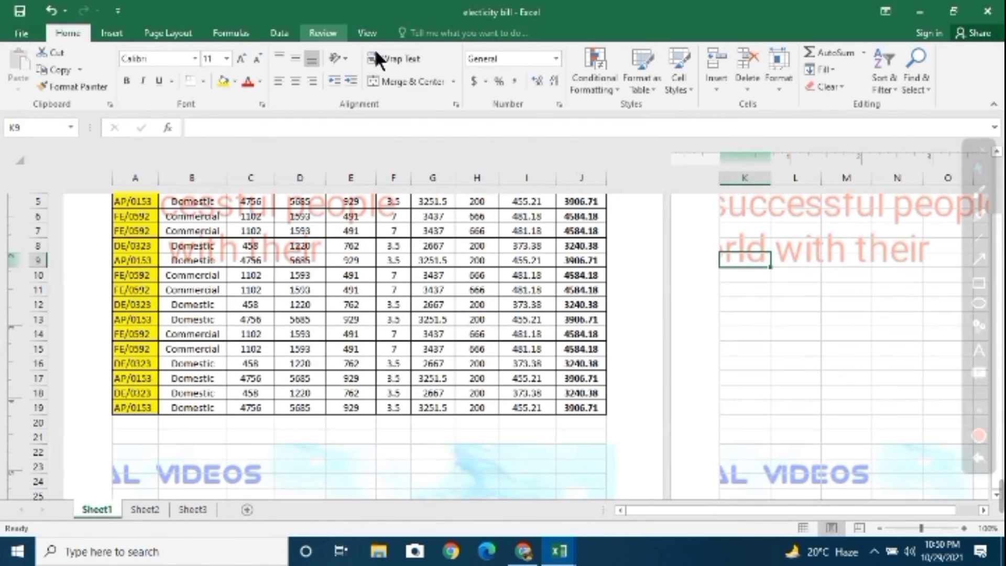
left_click(408, 278)
scroll(408, 278, "up", 3)
left_click(419, 243)
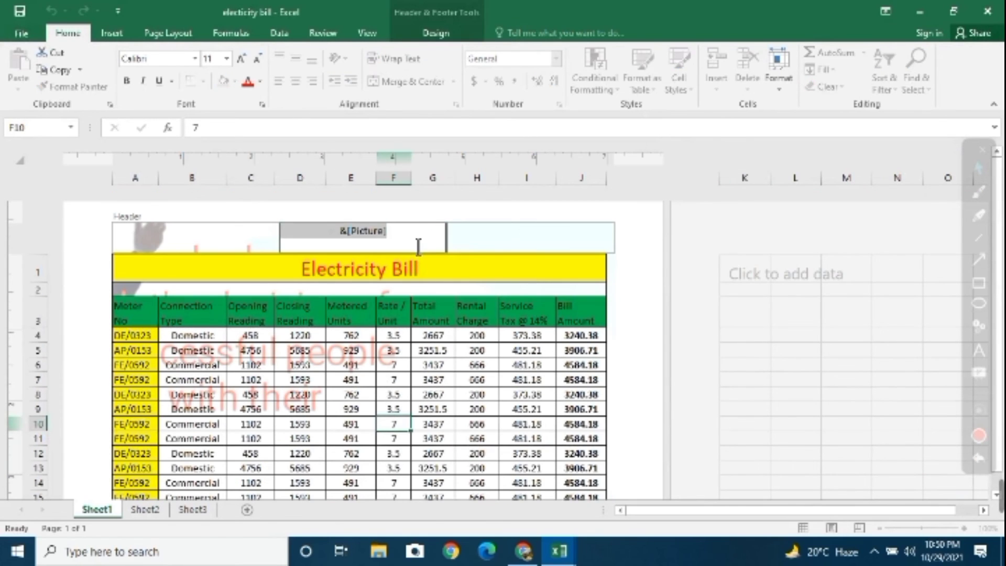
left_click(440, 321)
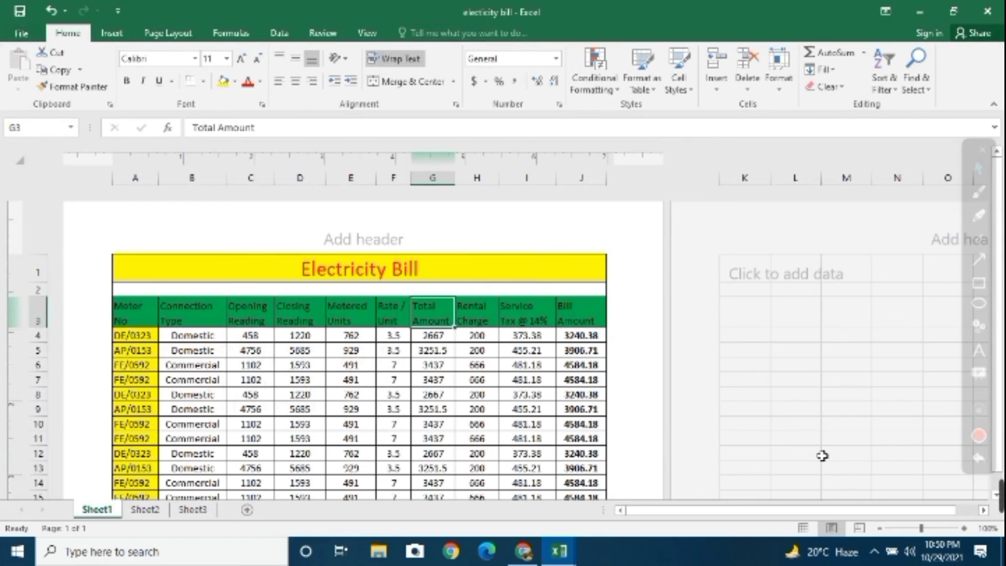
left_click(802, 528)
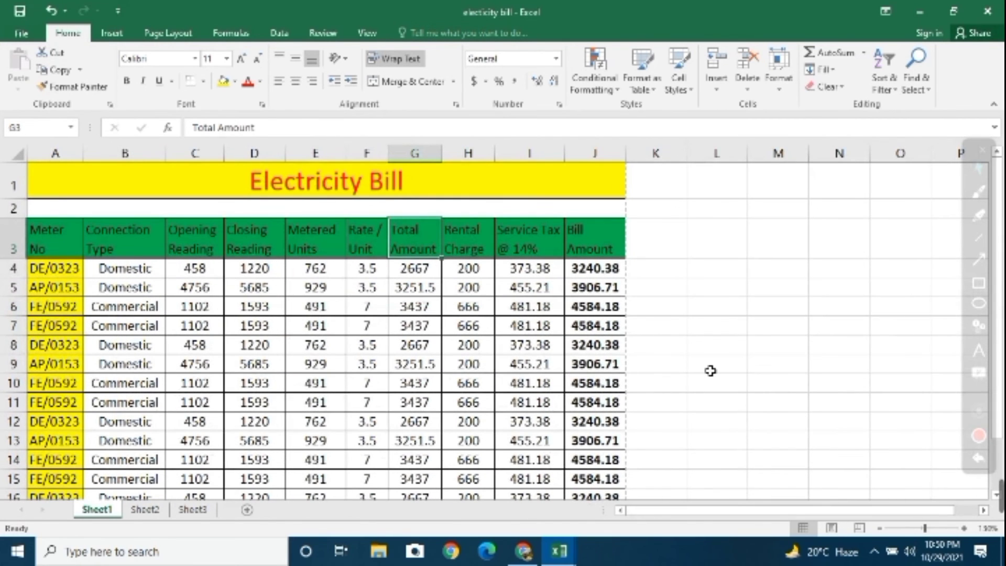